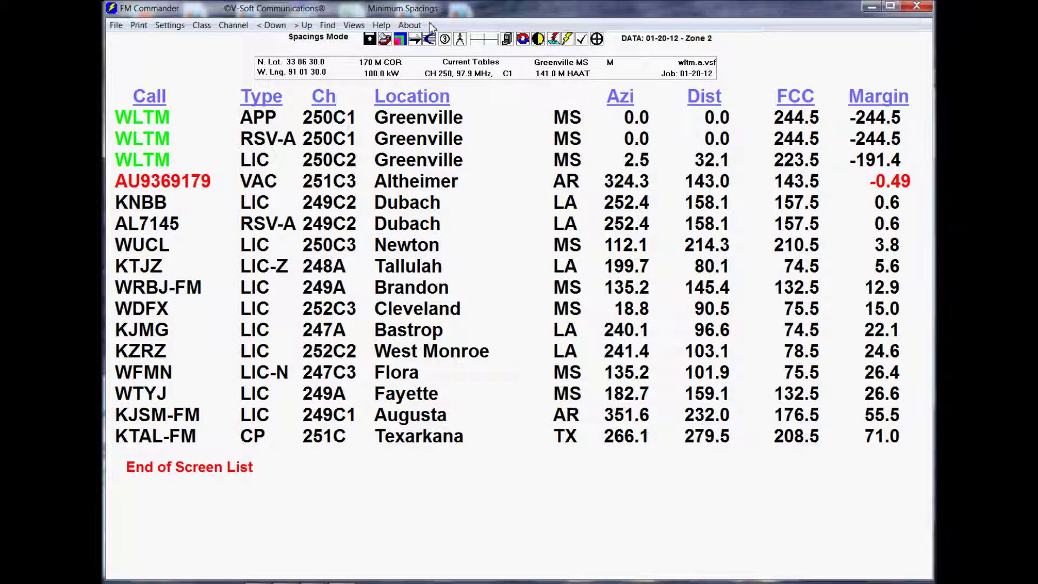
Look up KZST, load its licensed Santa Rosa channel 261A record, and compile it into a new job saved as kzst.vsf.
click(400, 39)
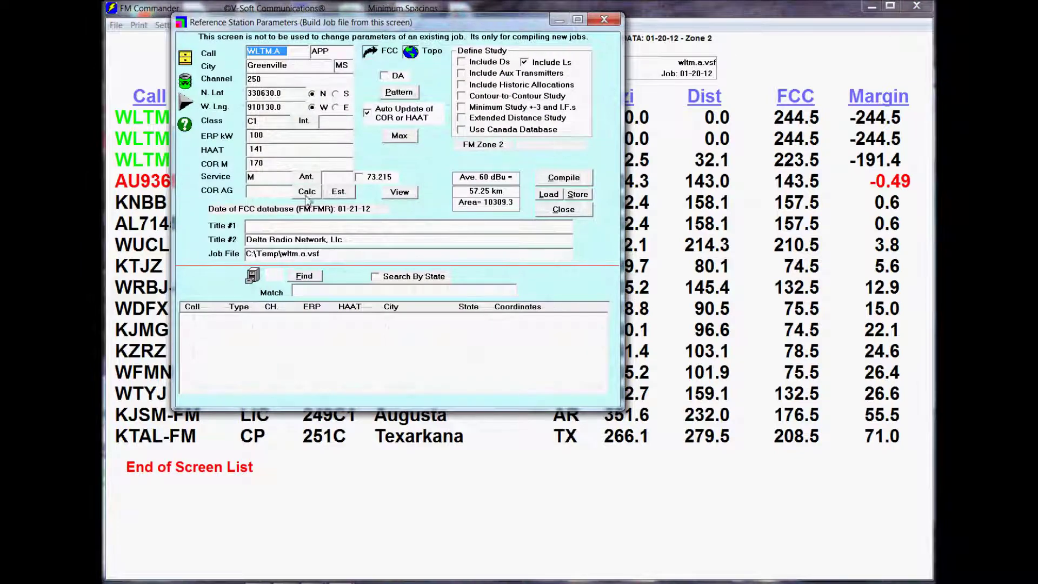
click(305, 292)
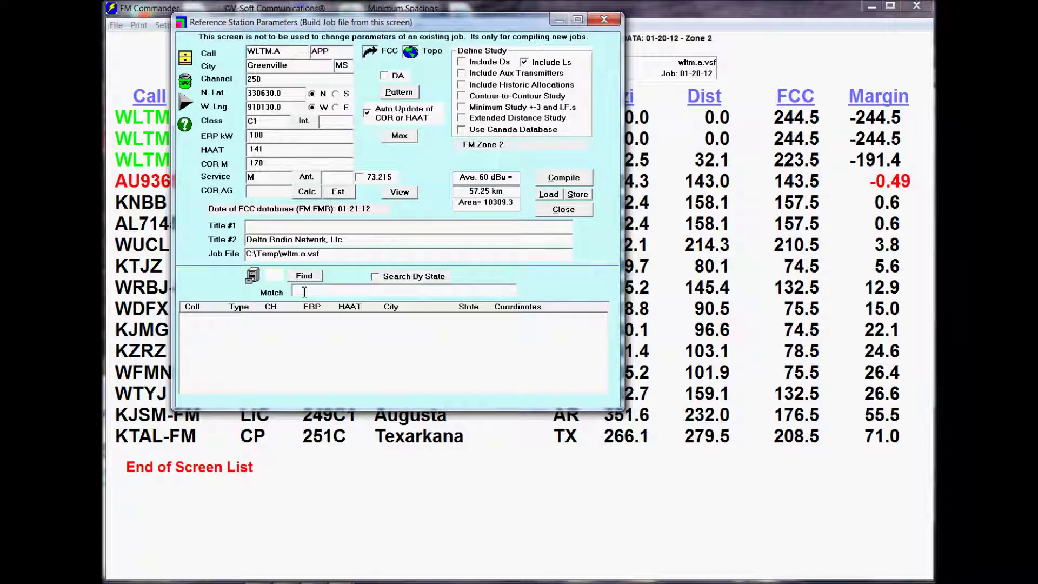
text(kS)
click(304, 276)
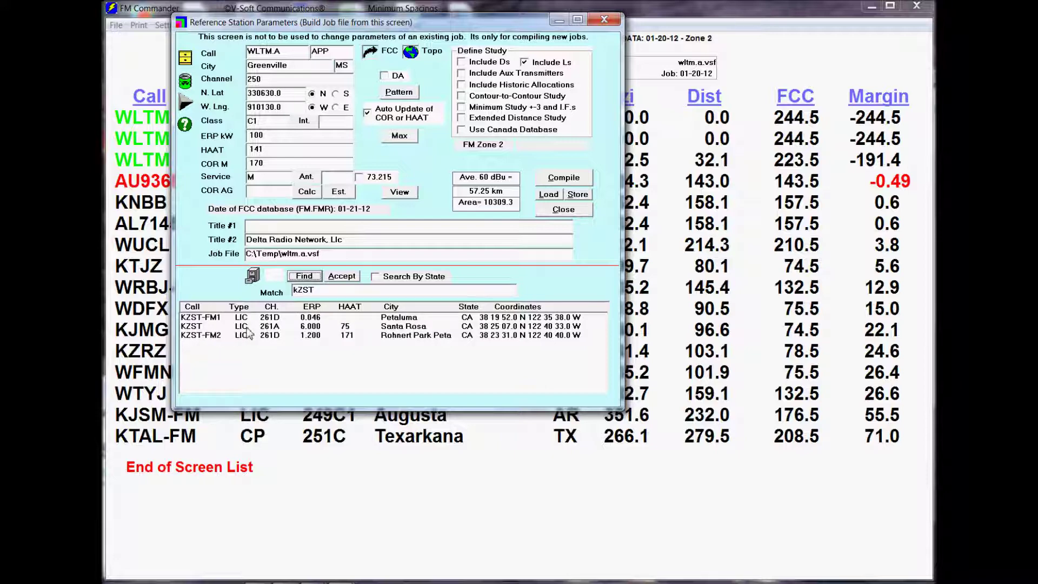
double_click(243, 327)
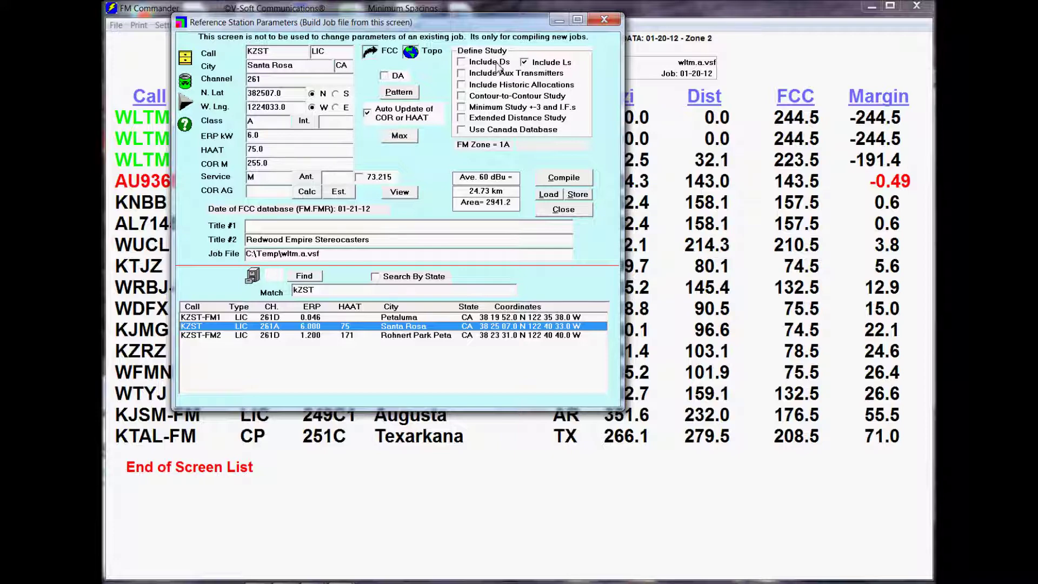
click(562, 181)
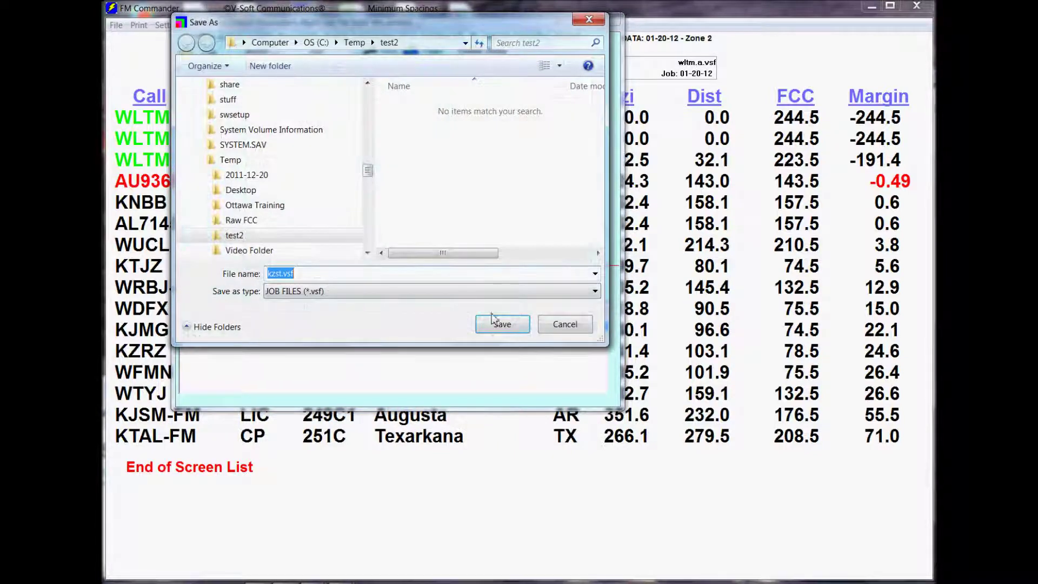
click(495, 327)
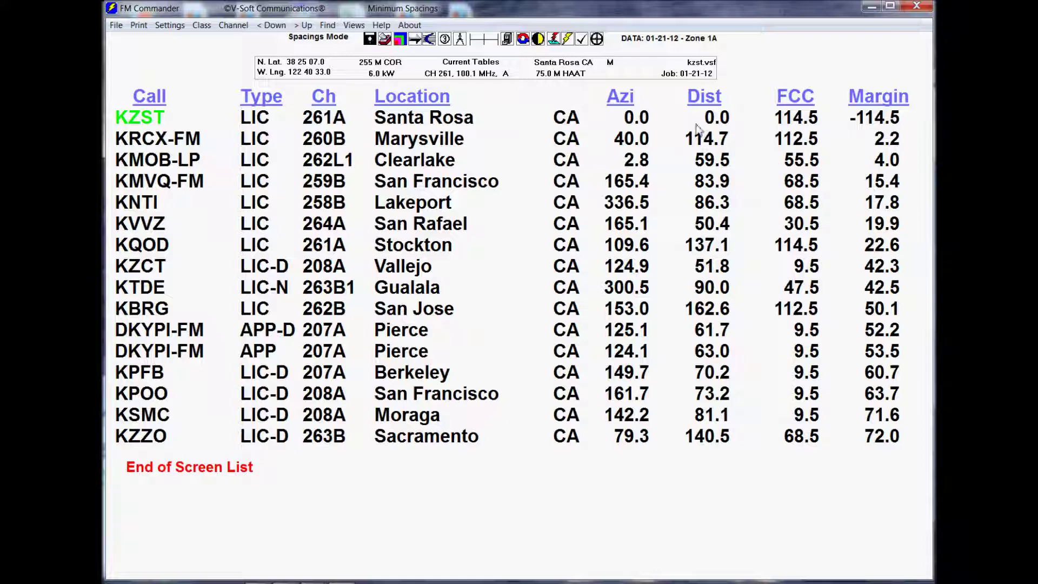
Display the separations map for the KZST job with Fill Separations turned on.
click(525, 41)
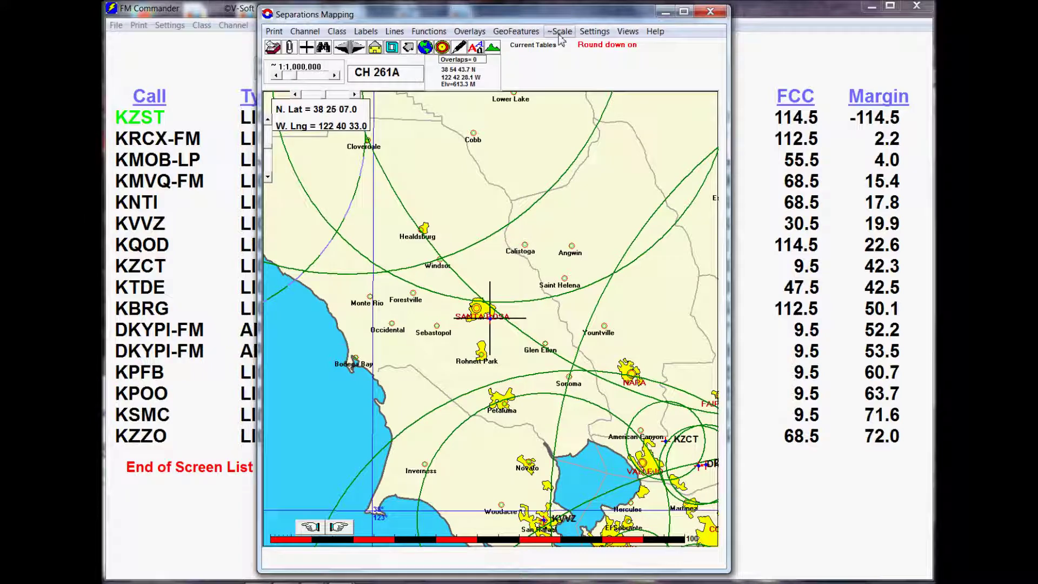
click(588, 34)
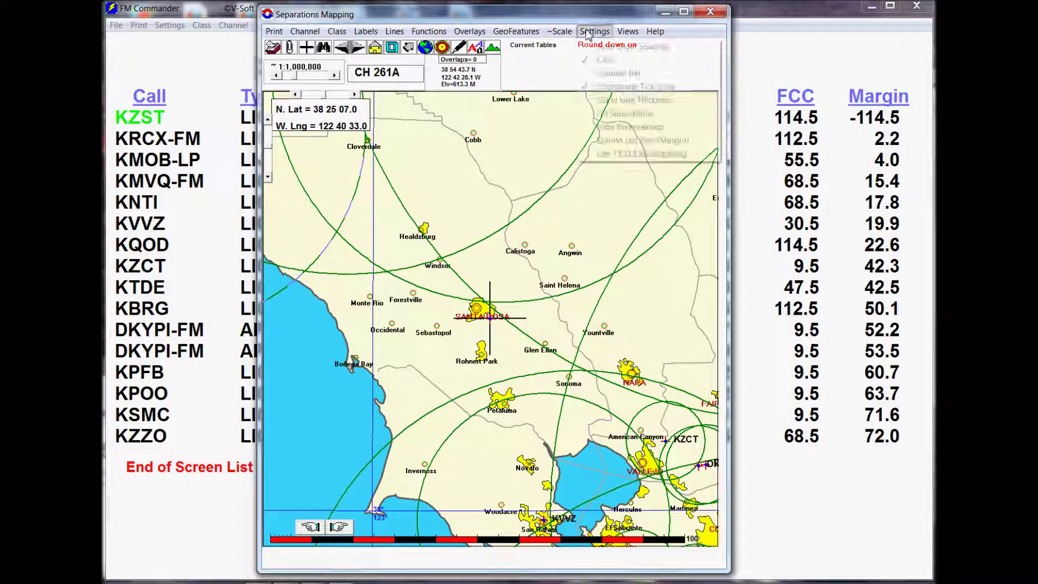
click(605, 115)
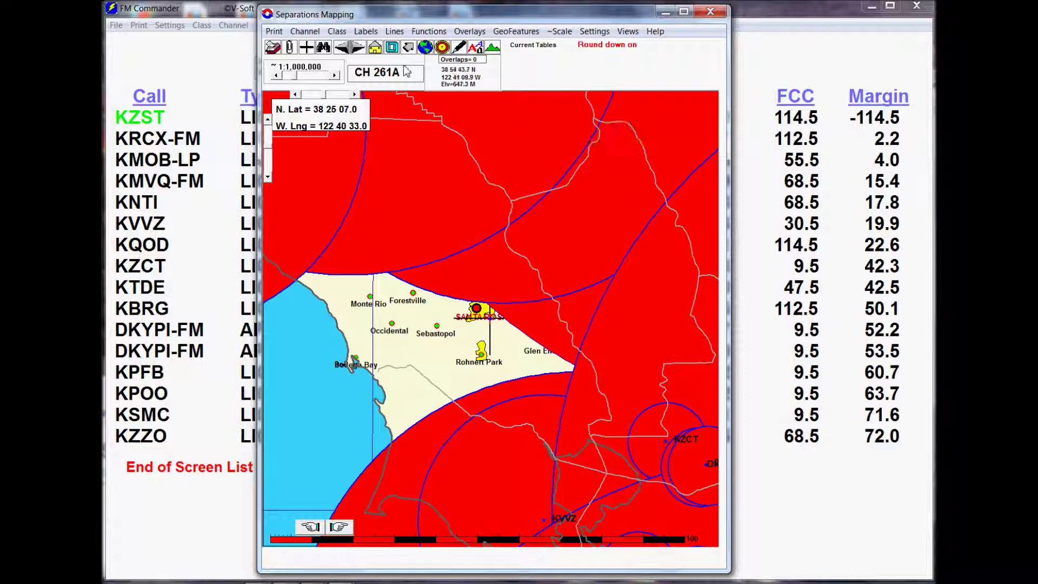
Change the reference class to B1 and move the reference site to Bodega Bay, about N 38 19 32, W 123 03 58, without recompiling.
click(337, 31)
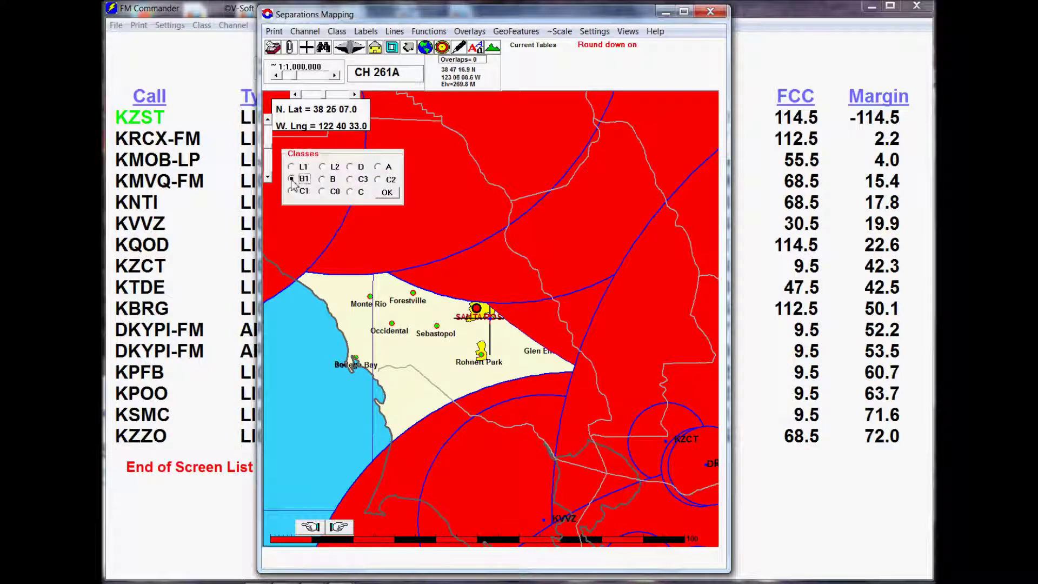
click(349, 361)
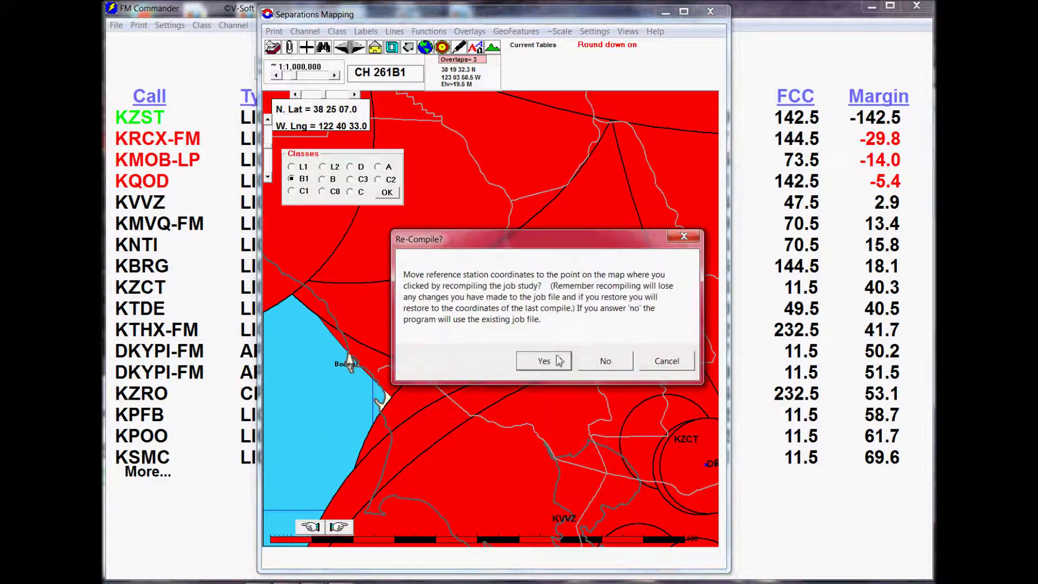
click(604, 363)
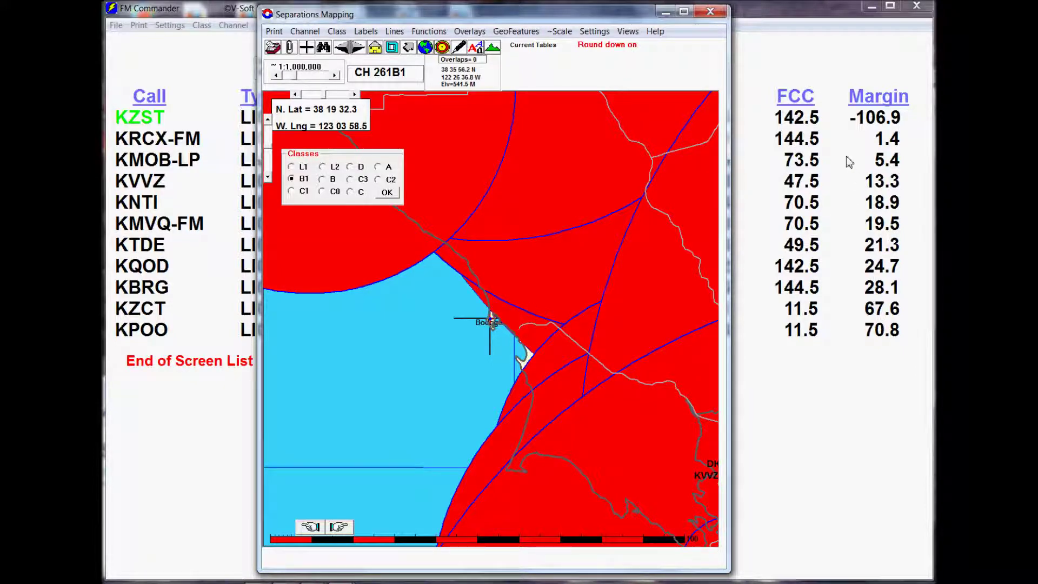
Turn off Fill Separations and plot the 70 dBu contour from the Bodega Bay reference site, then close the map.
click(595, 31)
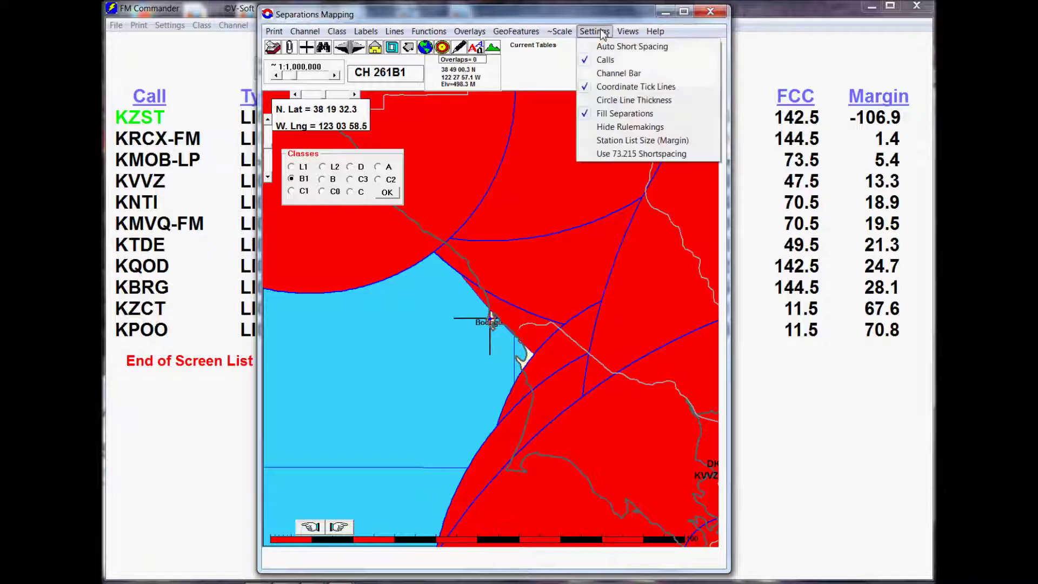
click(600, 115)
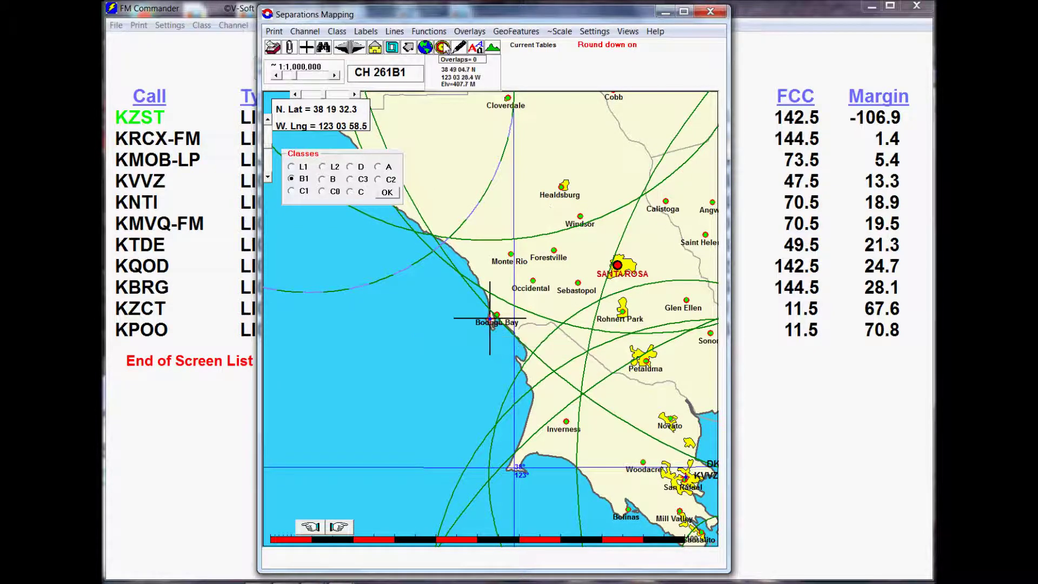
click(442, 47)
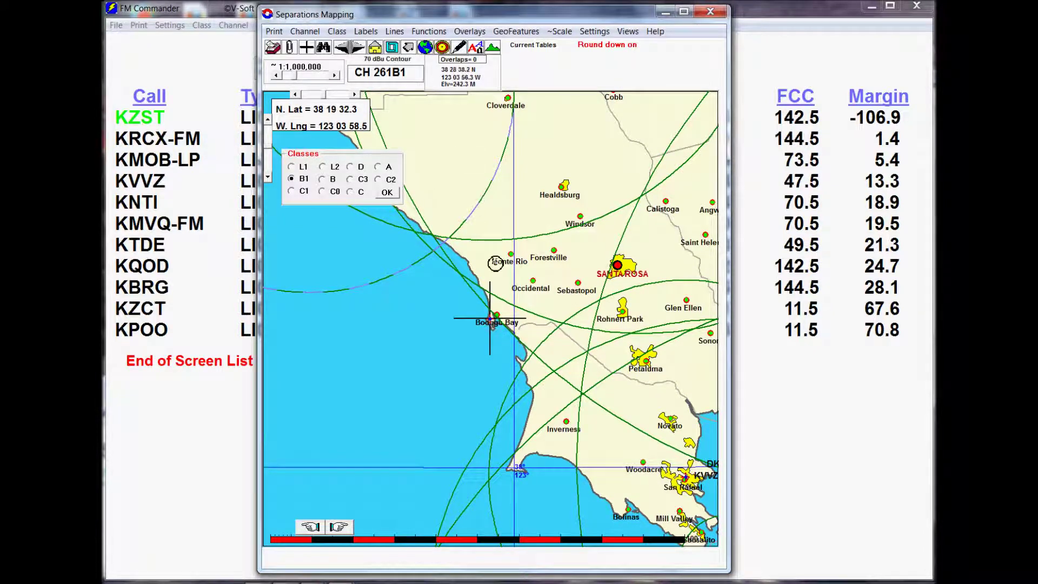
click(490, 319)
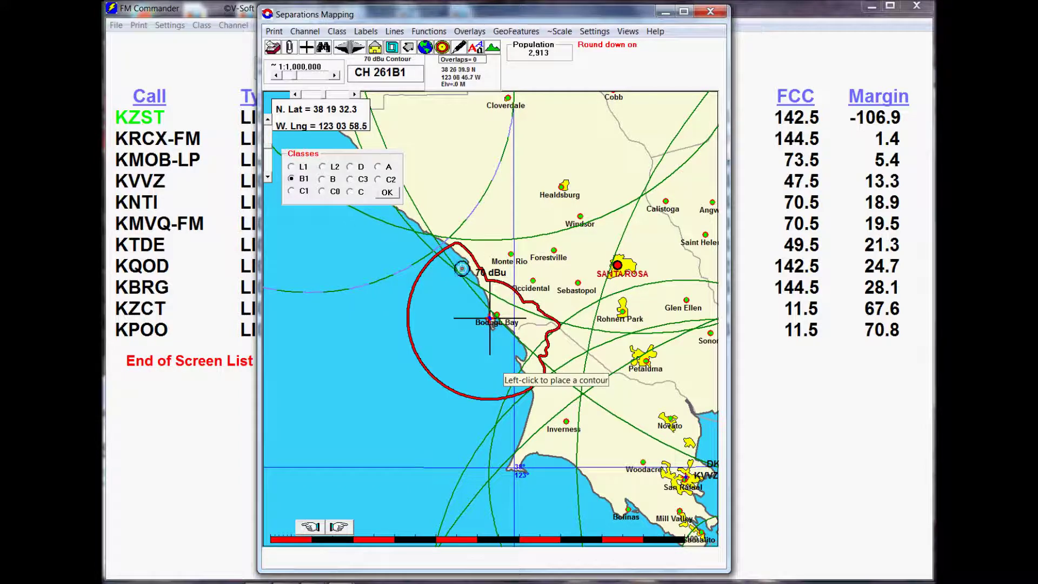
click(711, 13)
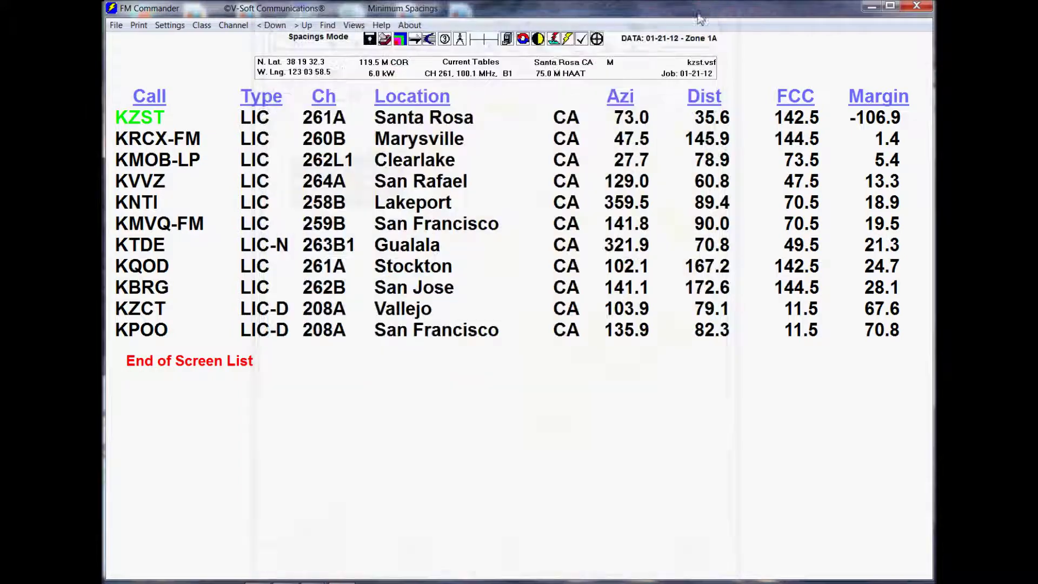
Set the reference station's ERP to 25 kW and its HAAT to 100 m.
click(382, 75)
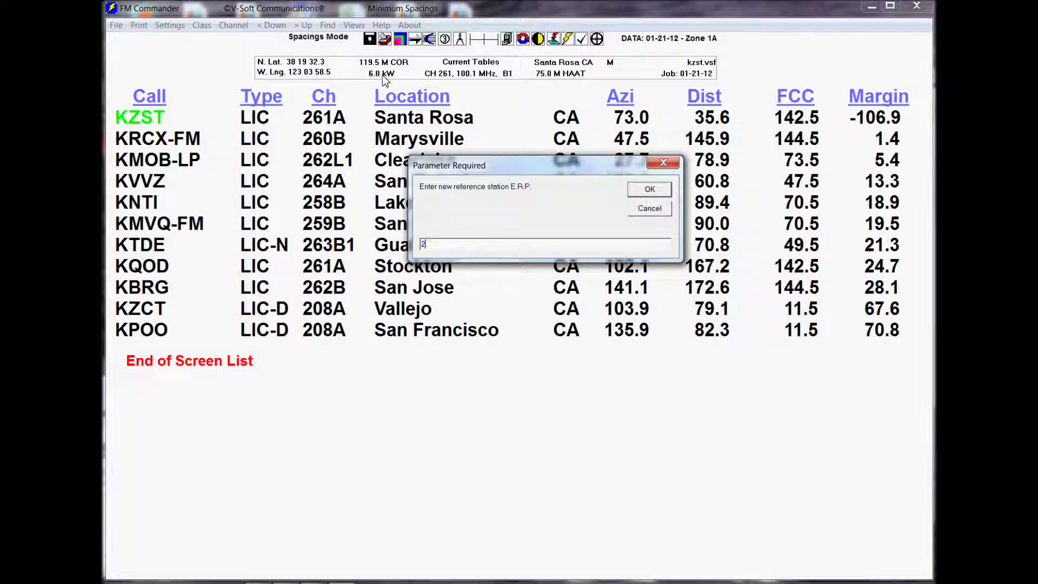
click(650, 190)
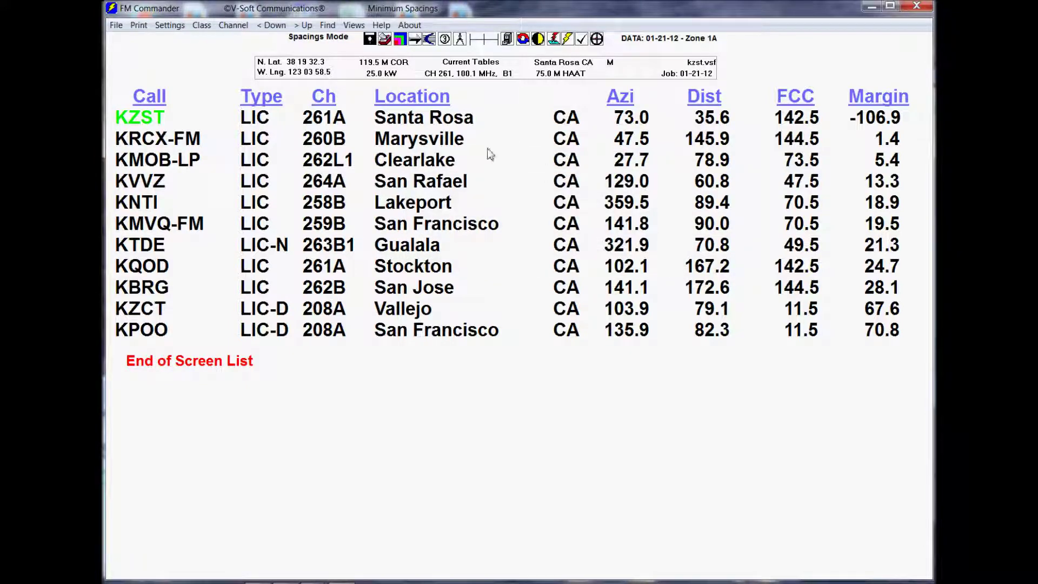
click(545, 75)
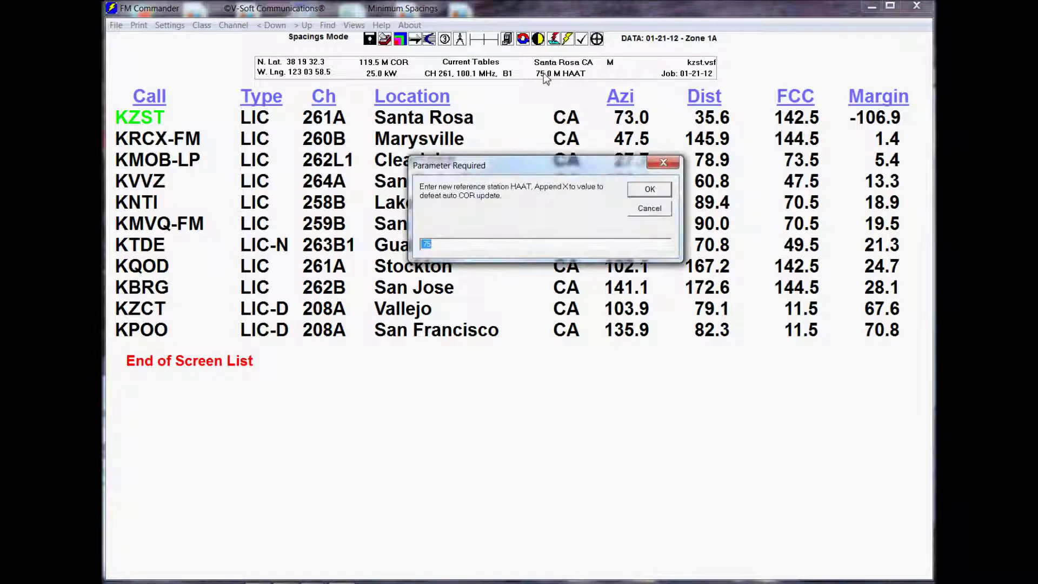
text(100)
click(652, 191)
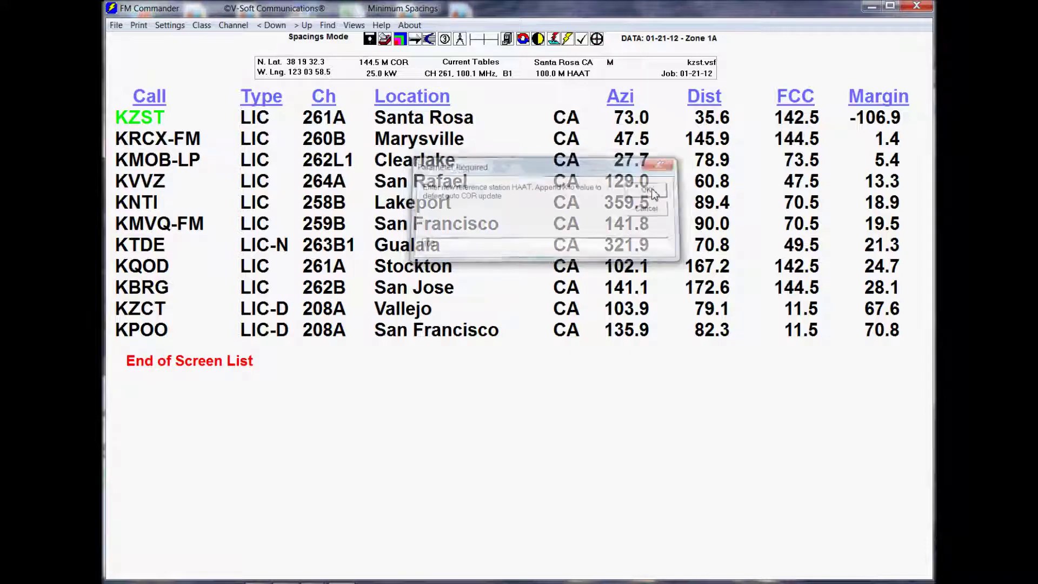
Reopen the separations map, plot the 70 dBu contour from the reference site at the increased power and height, and dismiss the map.
click(523, 39)
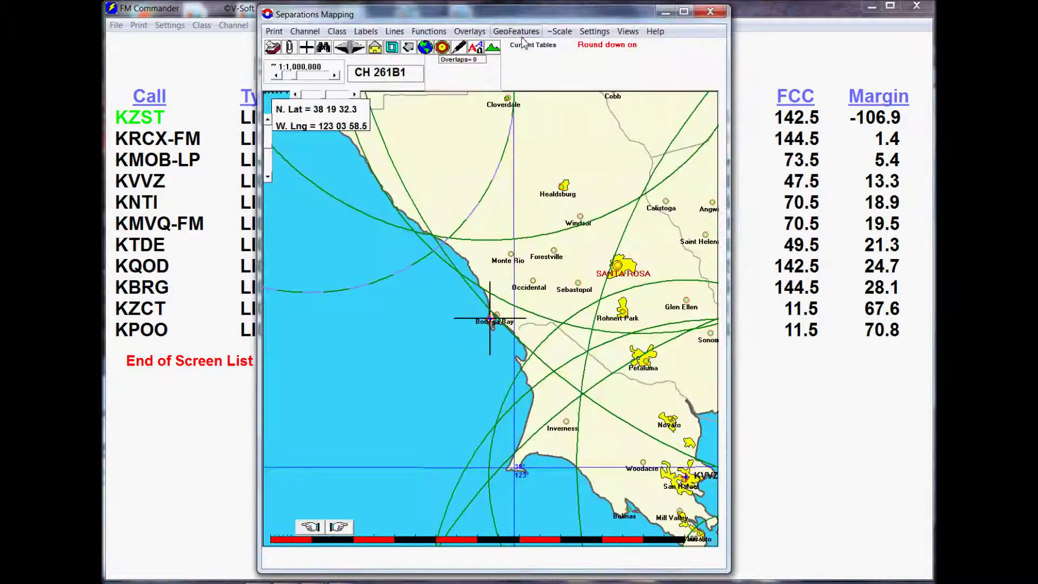
click(443, 47)
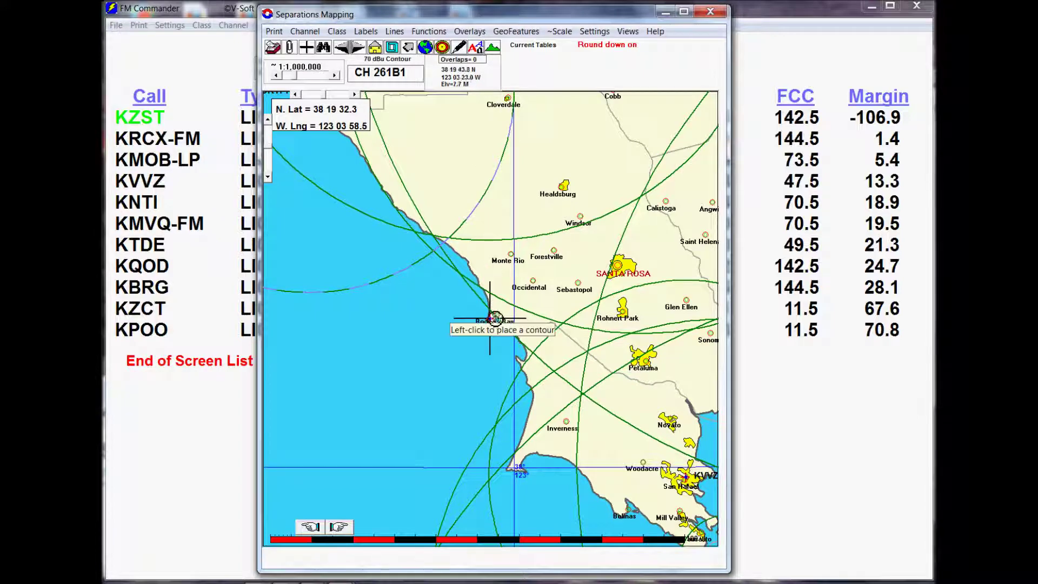
click(490, 319)
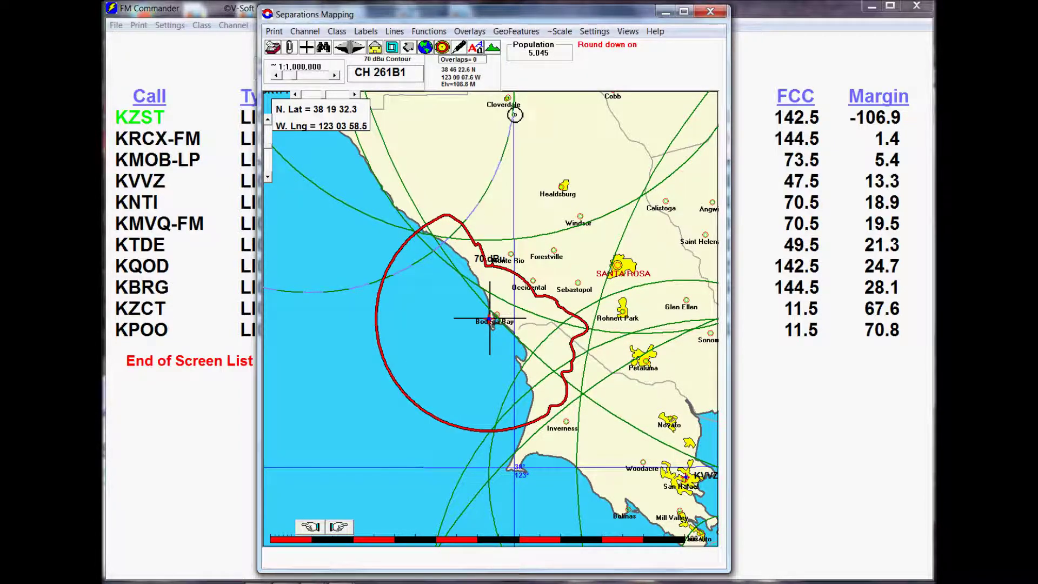
click(666, 15)
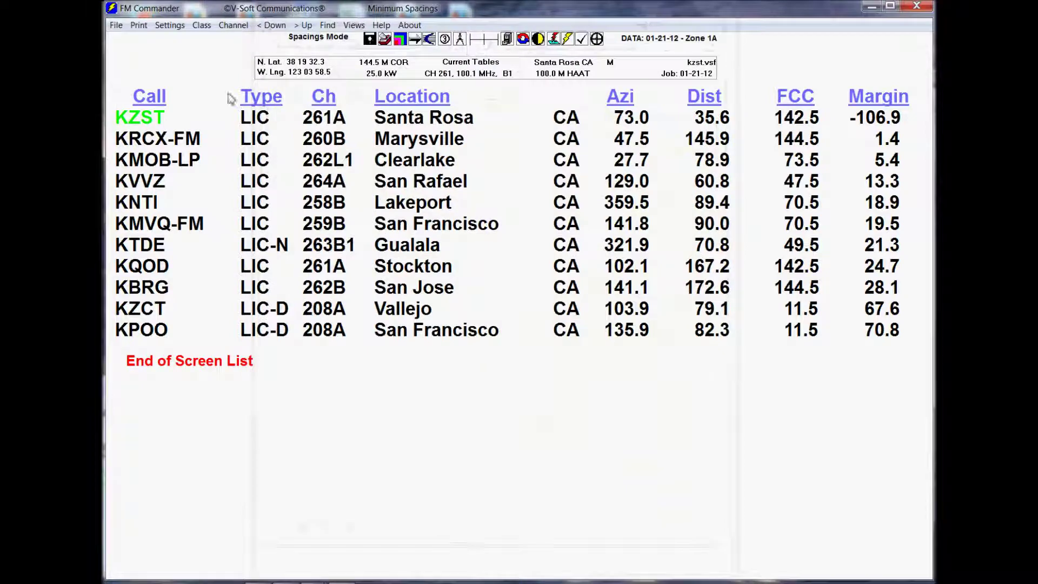
Restore the KZST reference station's original FCC parameters from the station information screen and return to the spacing list.
click(145, 105)
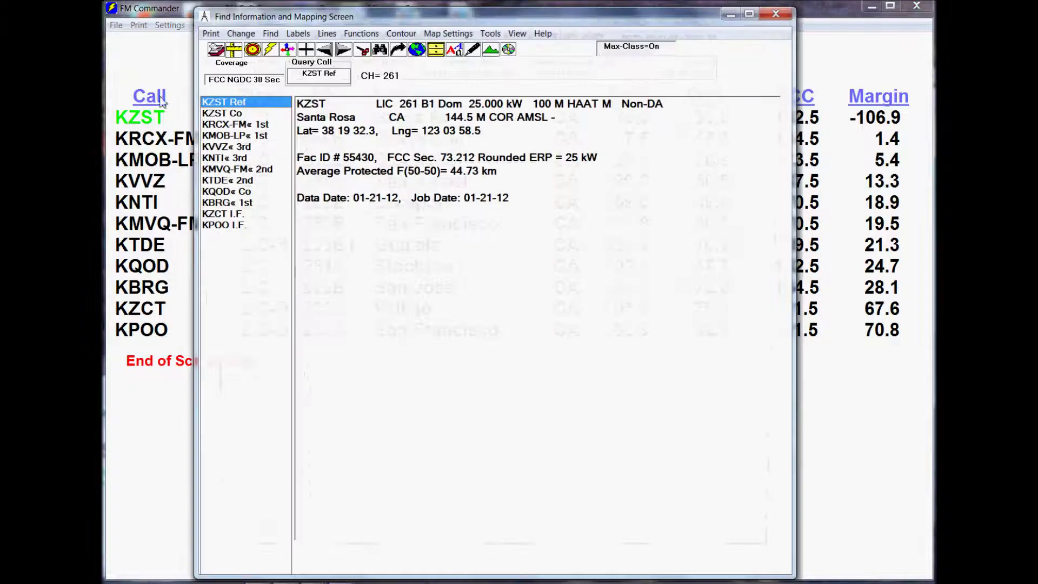
click(491, 34)
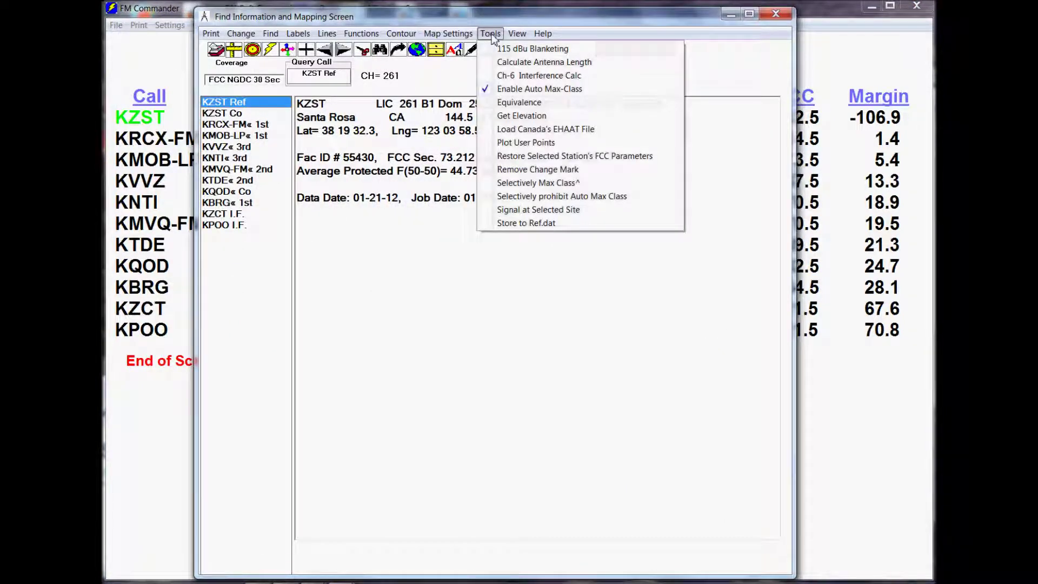
click(510, 156)
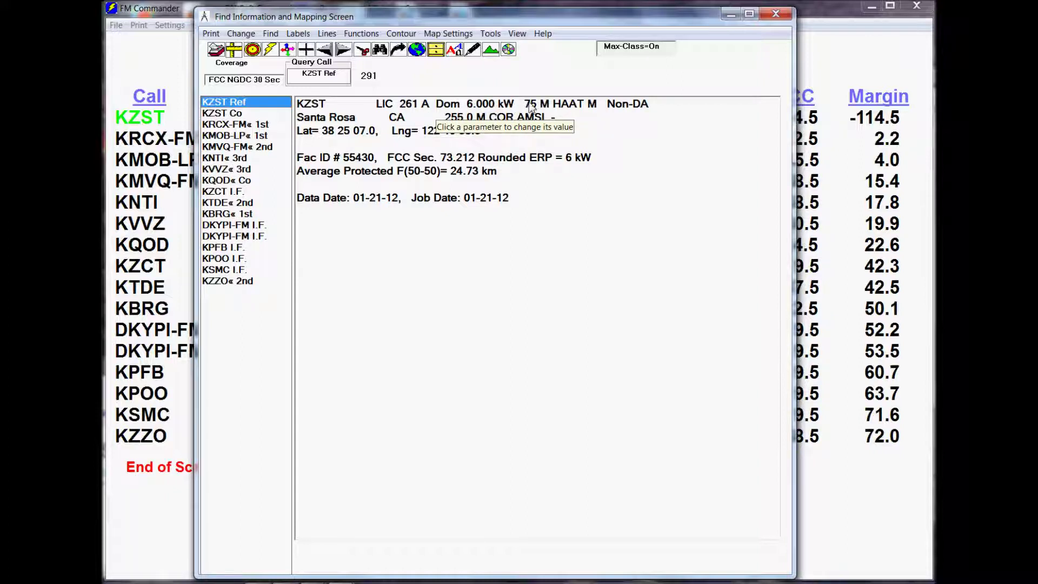
click(777, 17)
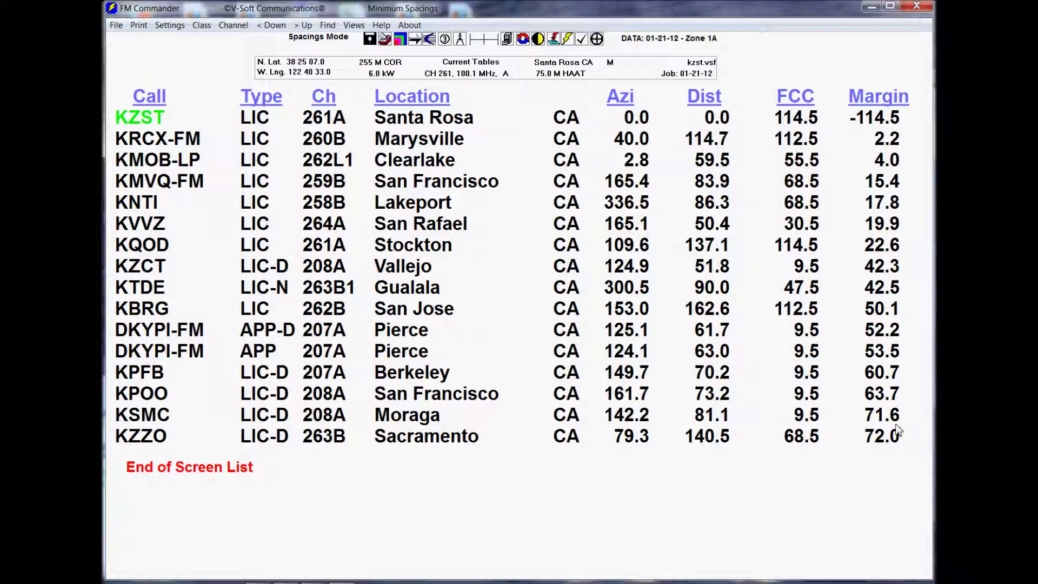
On the separations map, move the reference site near Calistoga, about N 38 33 16, W 122 35 35, keeping the existing job file.
click(524, 43)
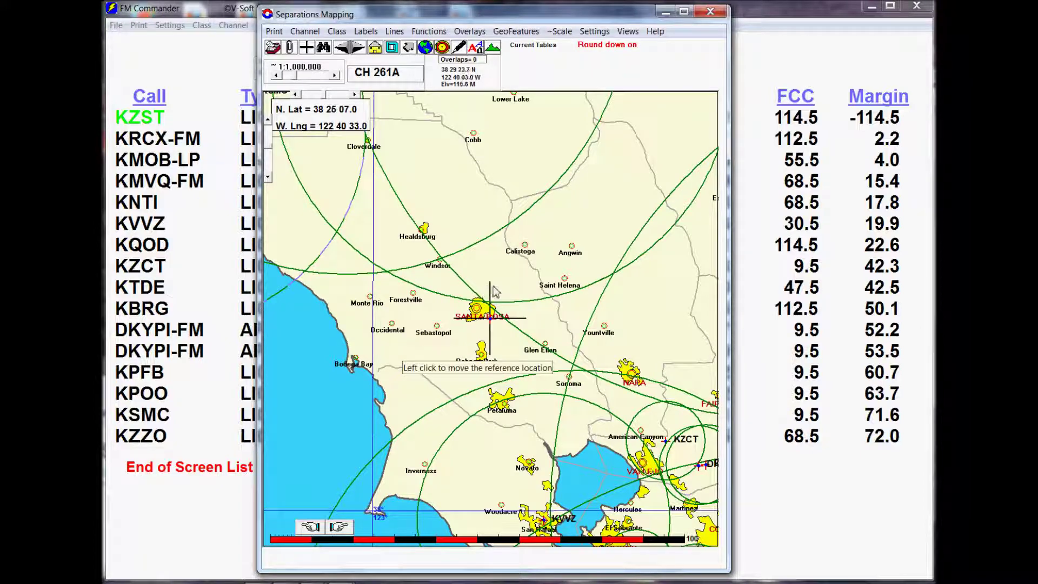
click(523, 262)
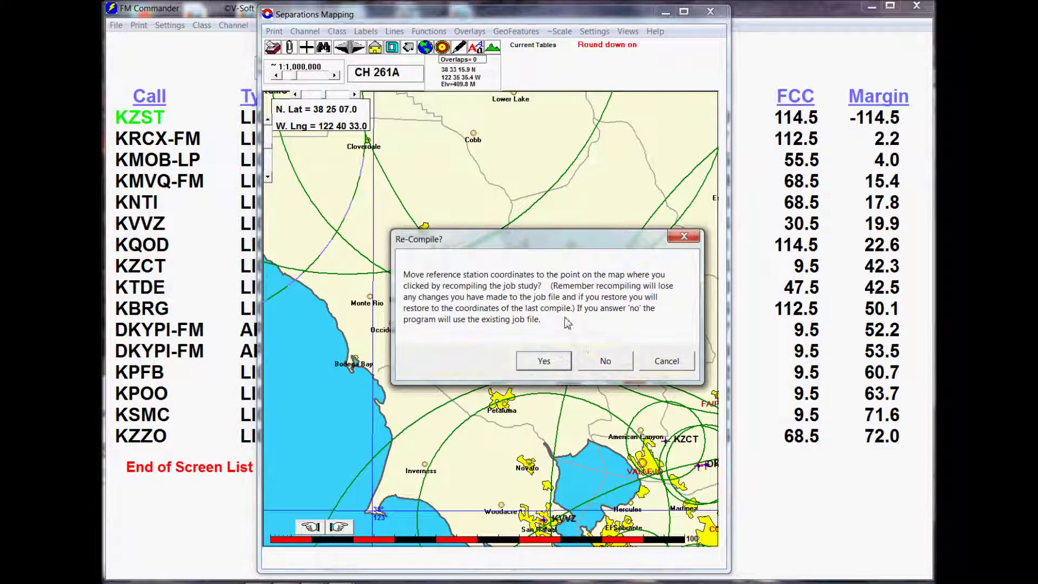
click(605, 361)
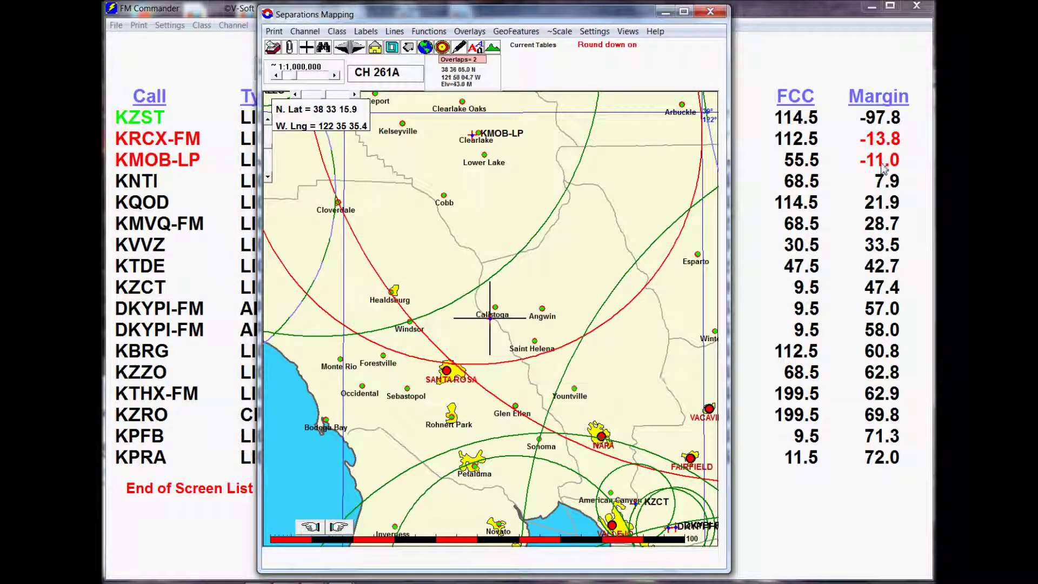
Put the separations map away and suppress all secondary stations in the spacing list.
click(660, 13)
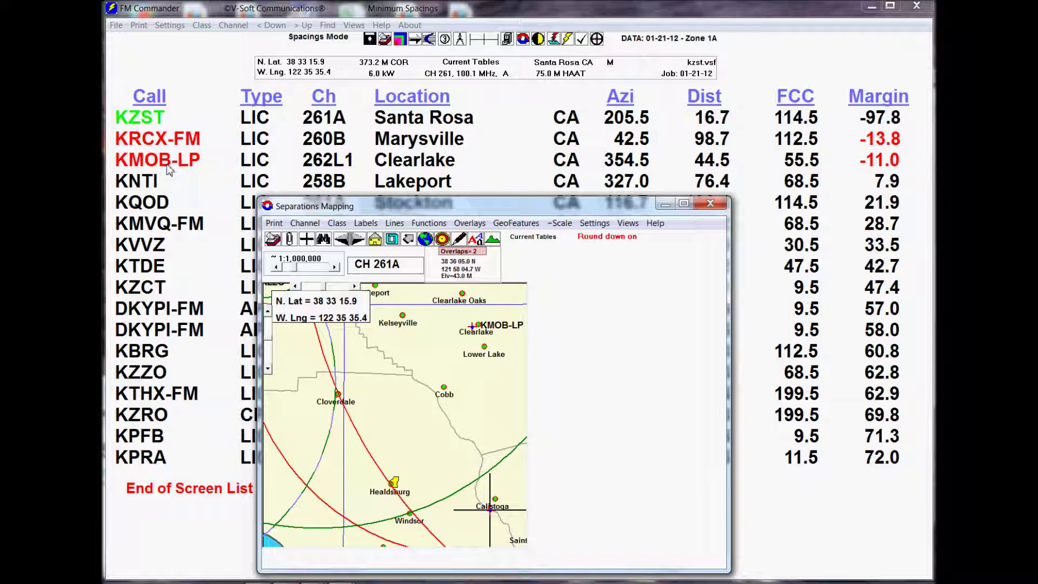
click(171, 27)
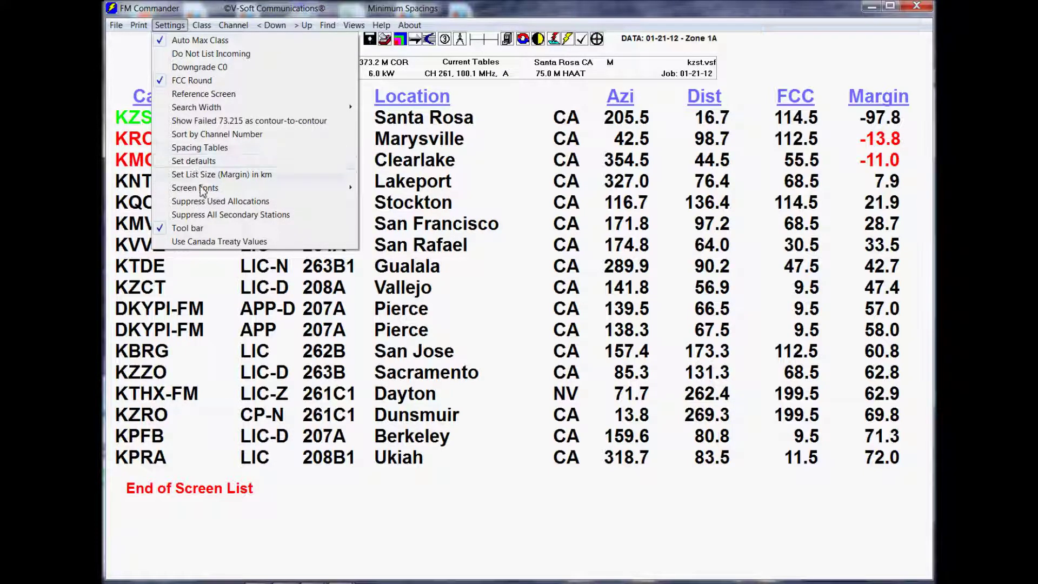
click(205, 215)
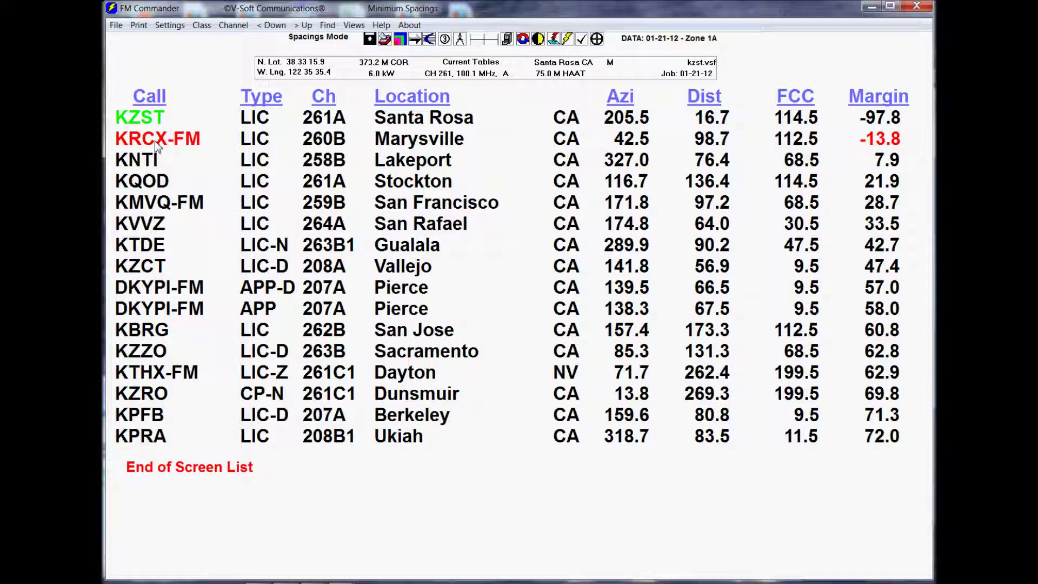
Switch the spacing list to contour-to-contour mode, map the KZST and KRCX-FM contours, and move the 48 dBu label clear of Yountville.
click(567, 39)
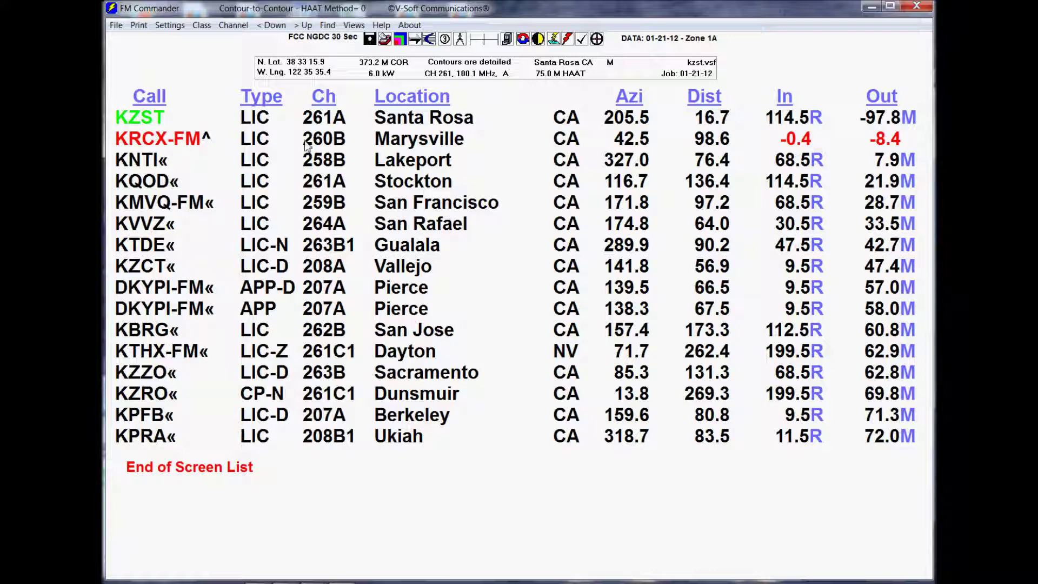
click(183, 142)
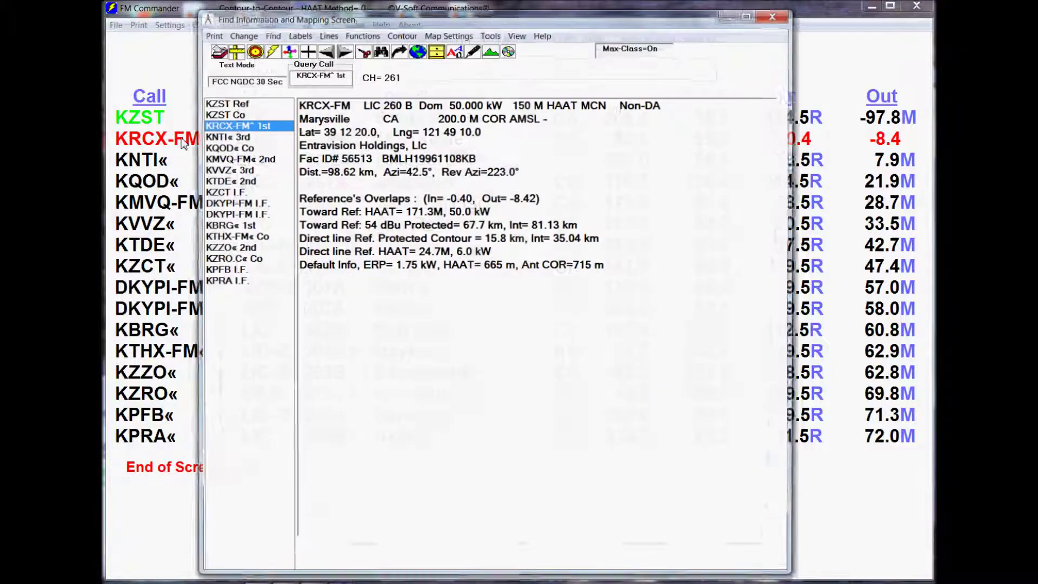
click(276, 53)
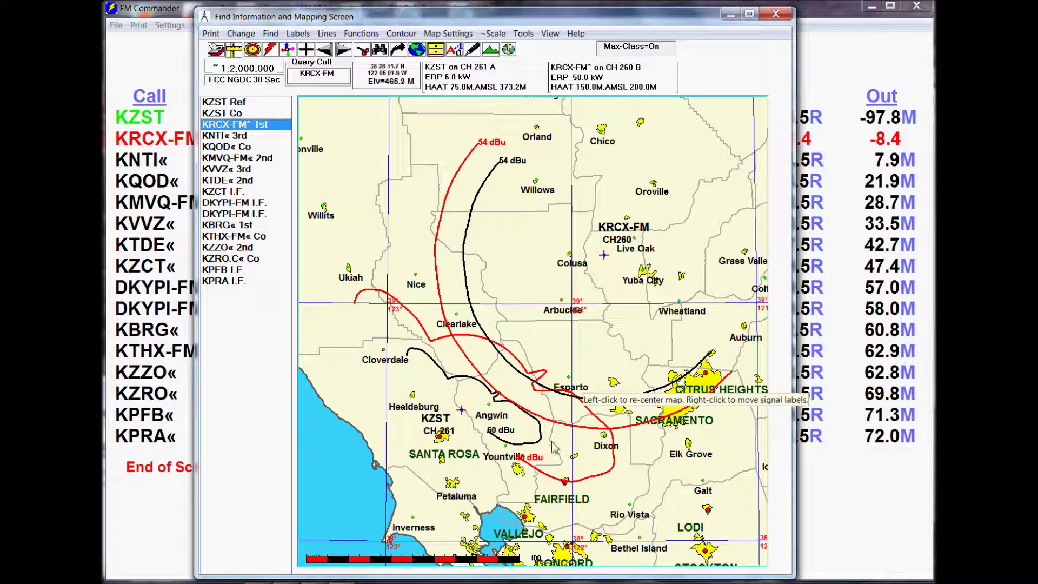
right_click(523, 455)
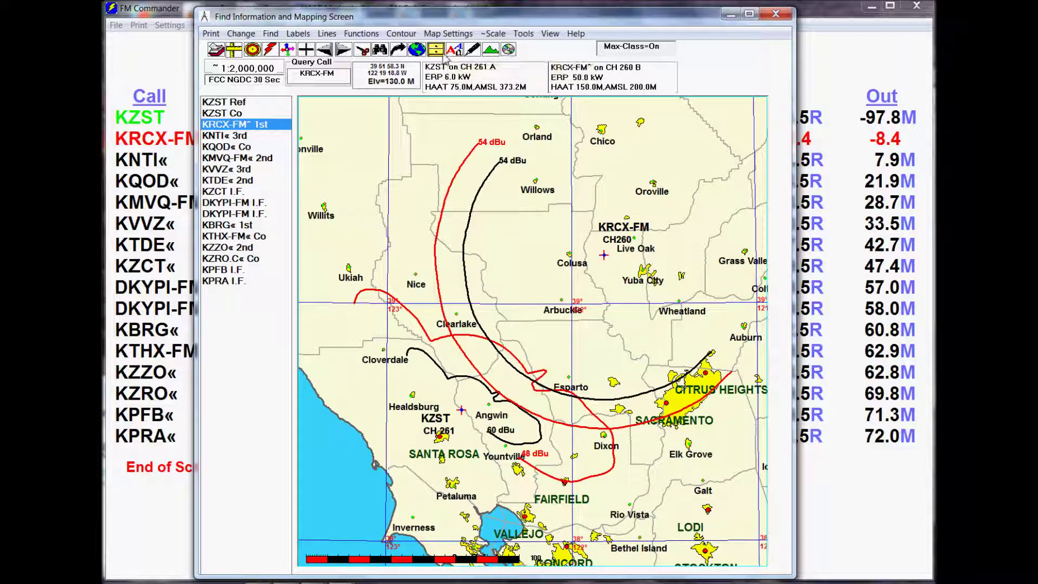
Return to the KZST reference record's text details and make it a 73.215 station with a directional pattern.
click(258, 114)
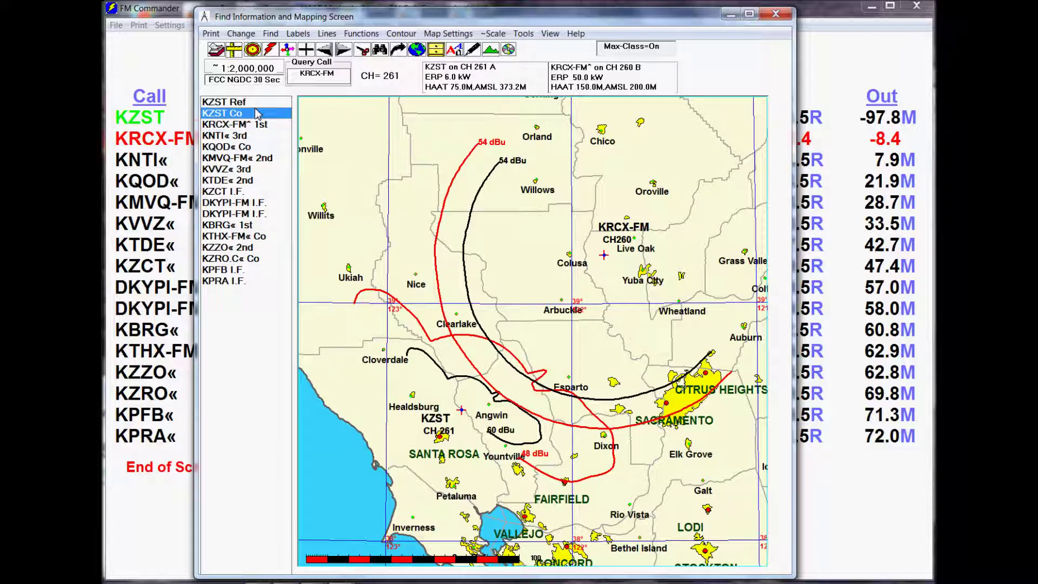
click(256, 102)
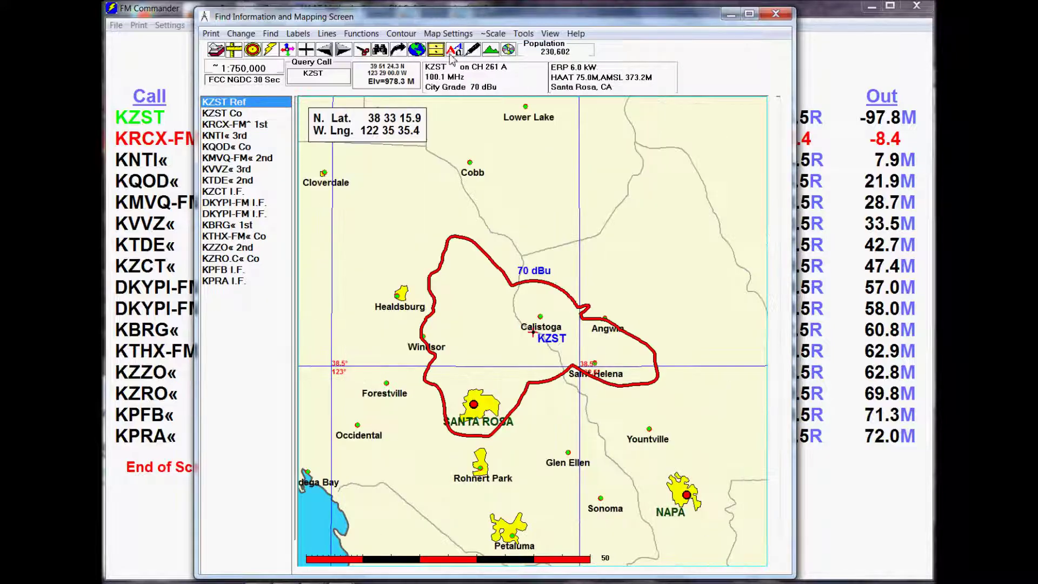
click(436, 52)
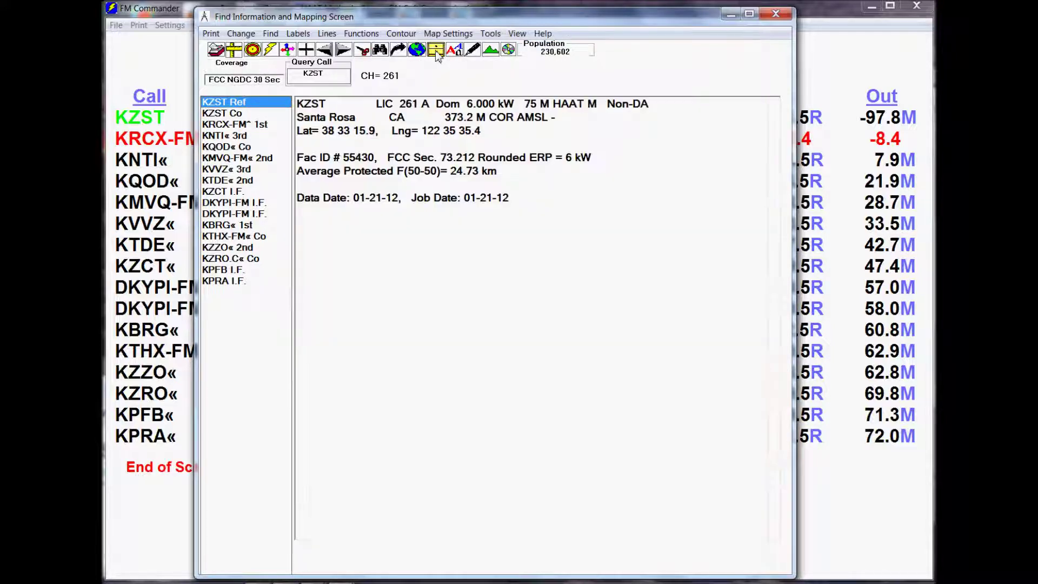
double_click(631, 106)
click(529, 344)
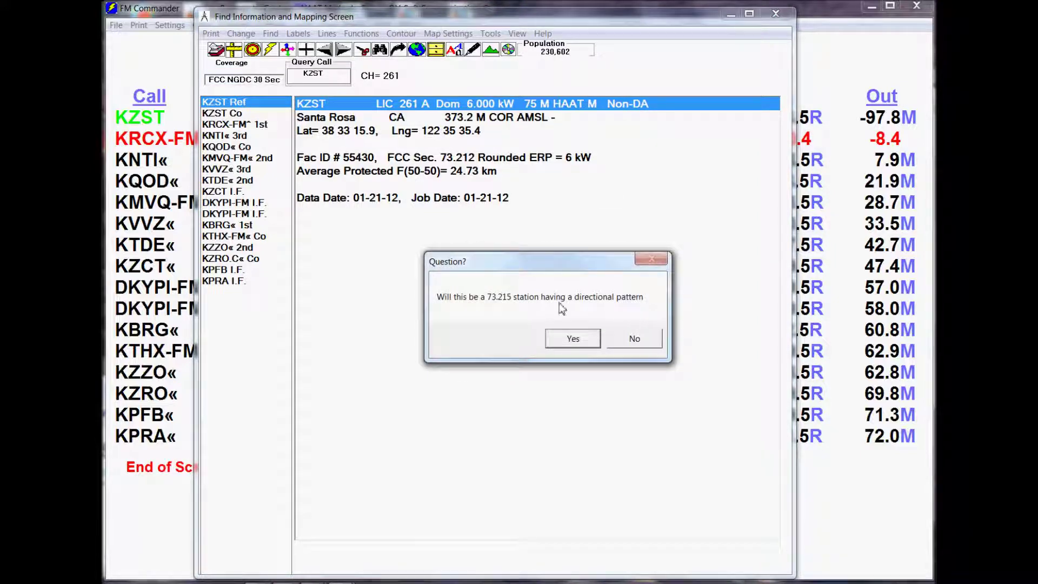
click(581, 349)
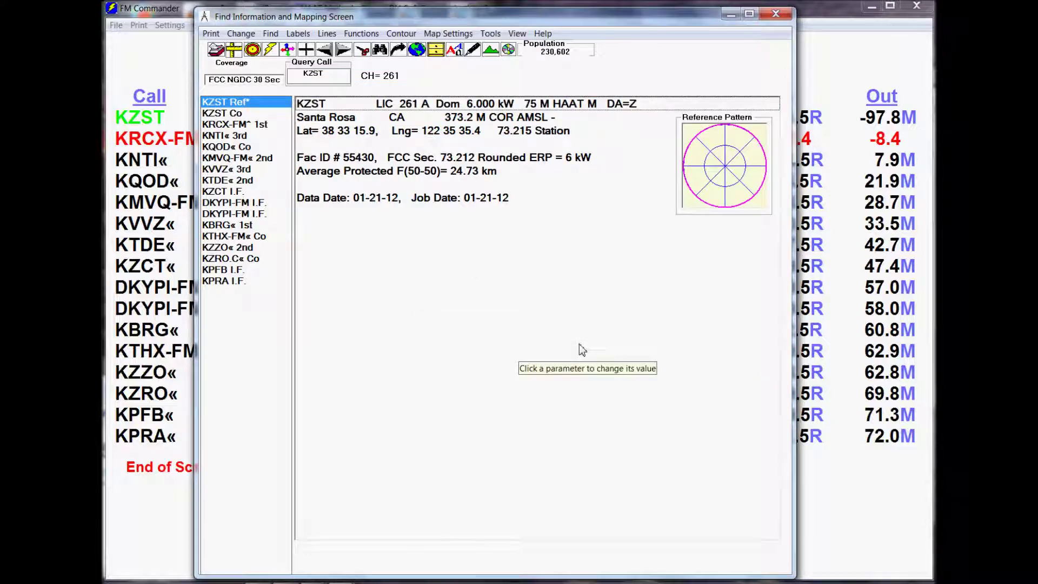
Open and enlarge the KZST reference pattern editor and auto-design a draft pattern considering all adjacents, clearing the existing pattern.
double_click(725, 165)
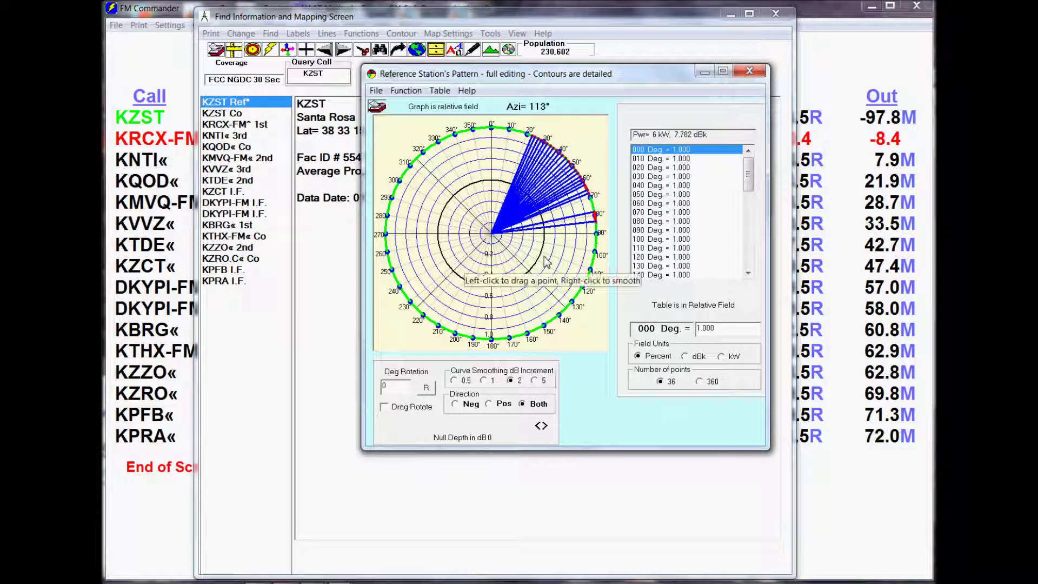
mouse_move(533, 145)
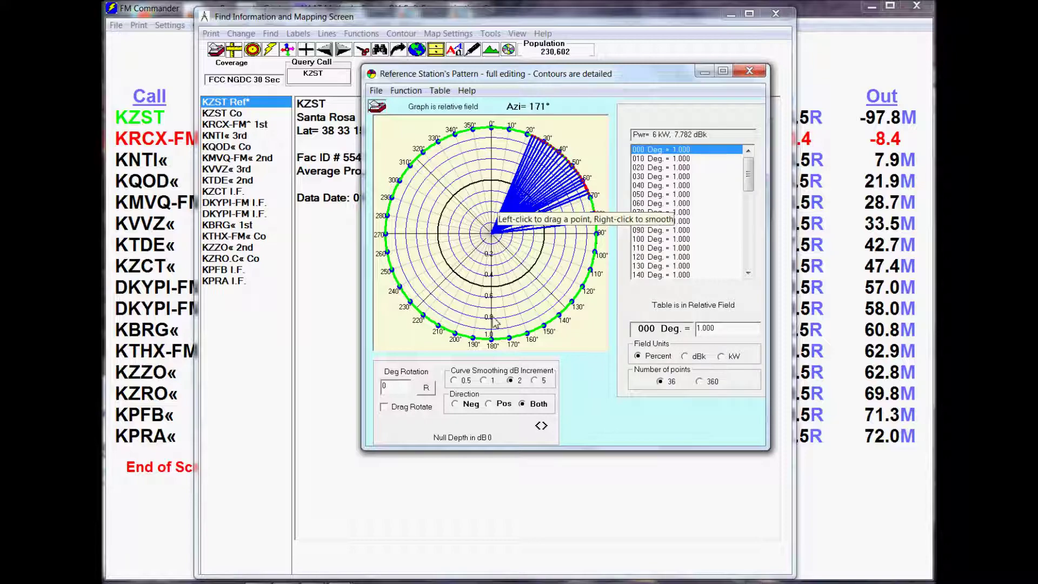
drag(364, 452, 269, 547)
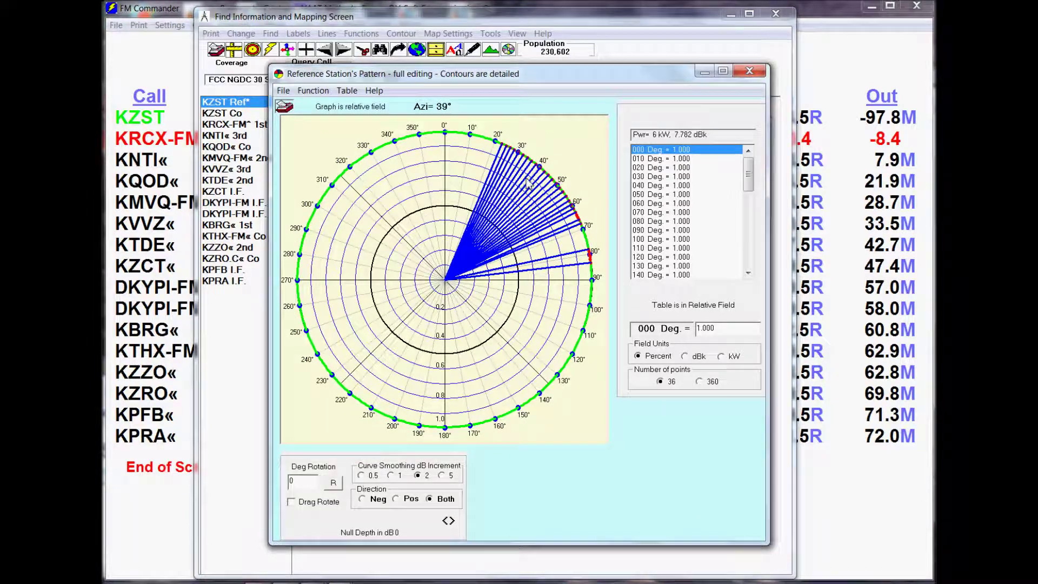
mouse_move(586, 220)
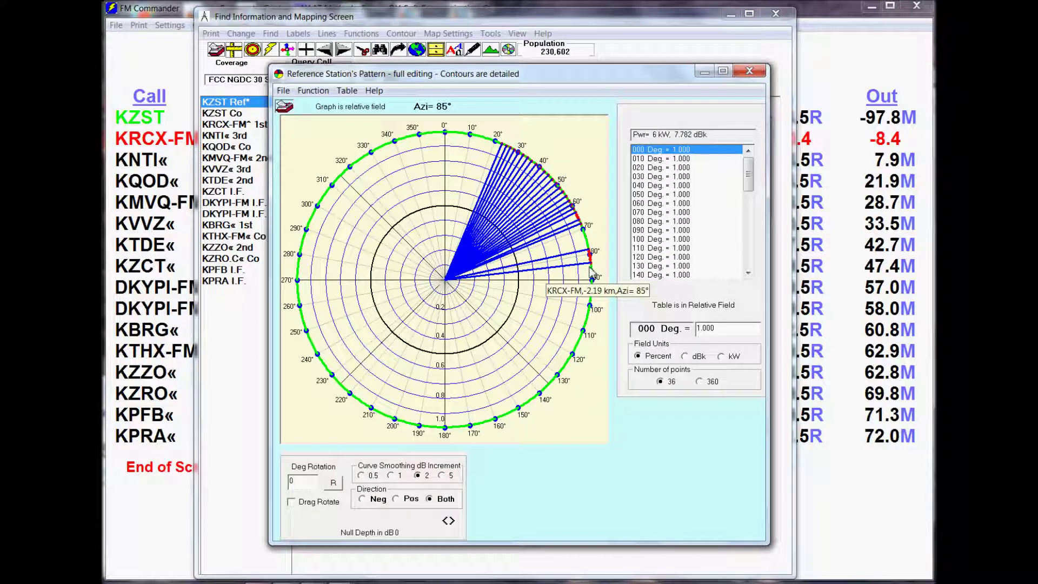
click(324, 92)
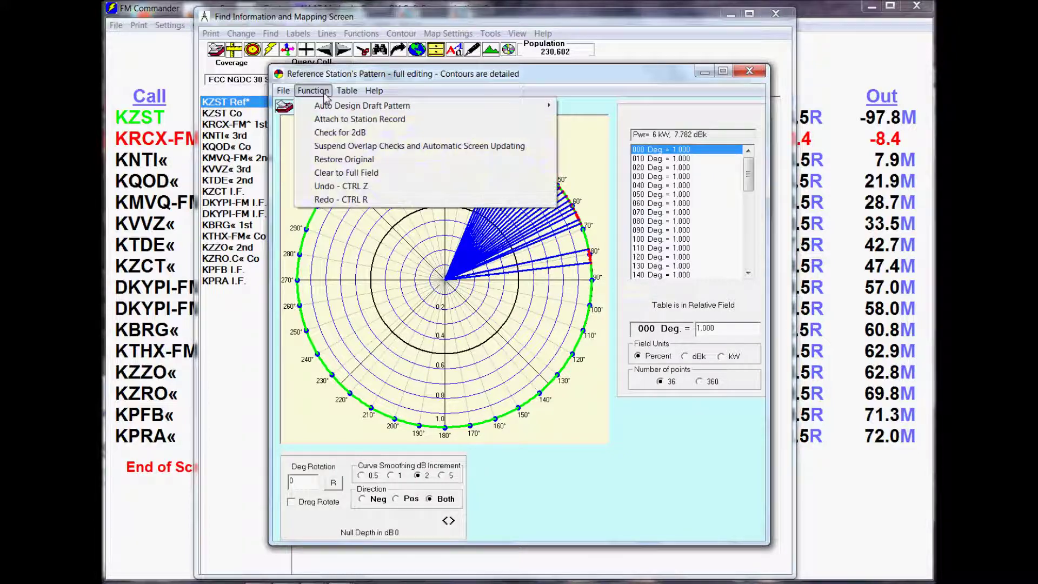
mouse_move(530, 105)
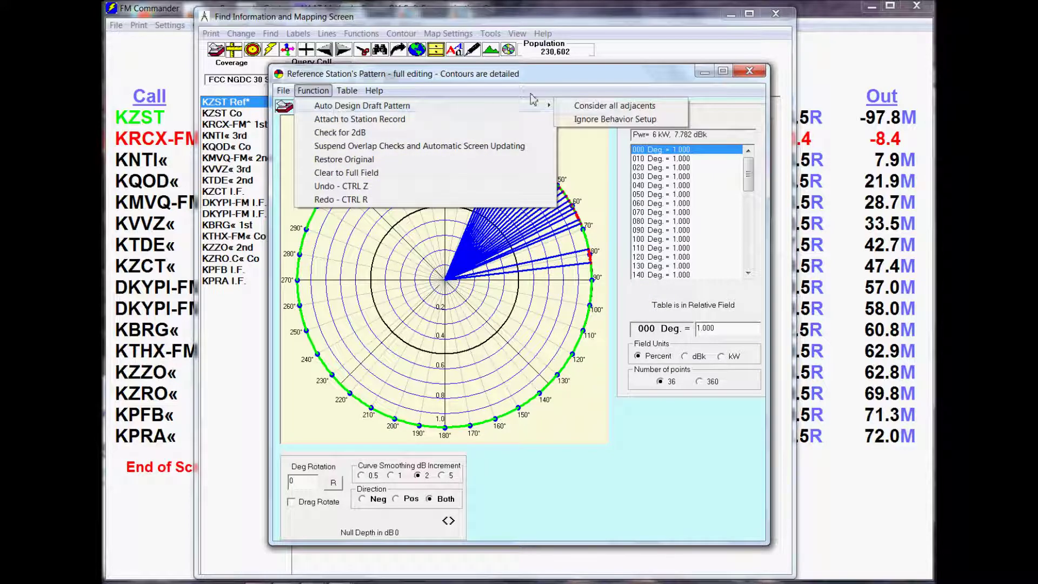
click(613, 106)
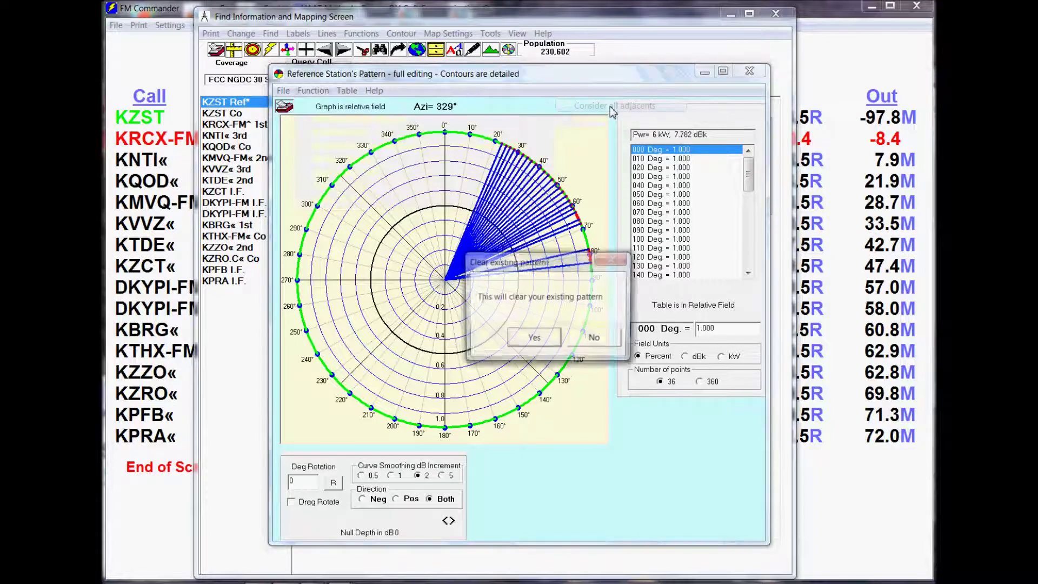
click(533, 339)
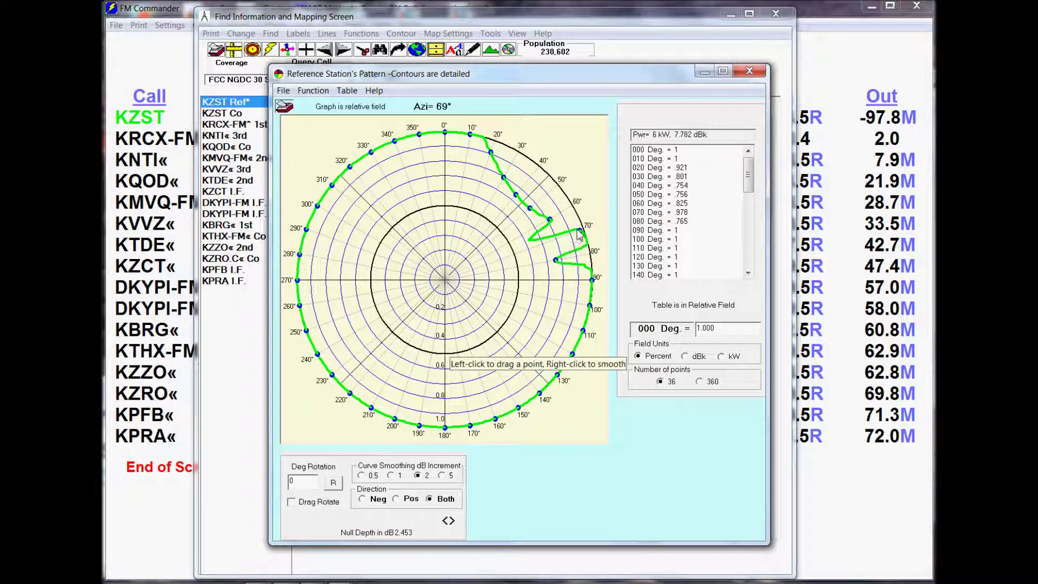
Pull in the draft pattern to relative fields of about .719 at 40°, .771 at 60° and .784 at 70°.
drag(580, 234, 559, 246)
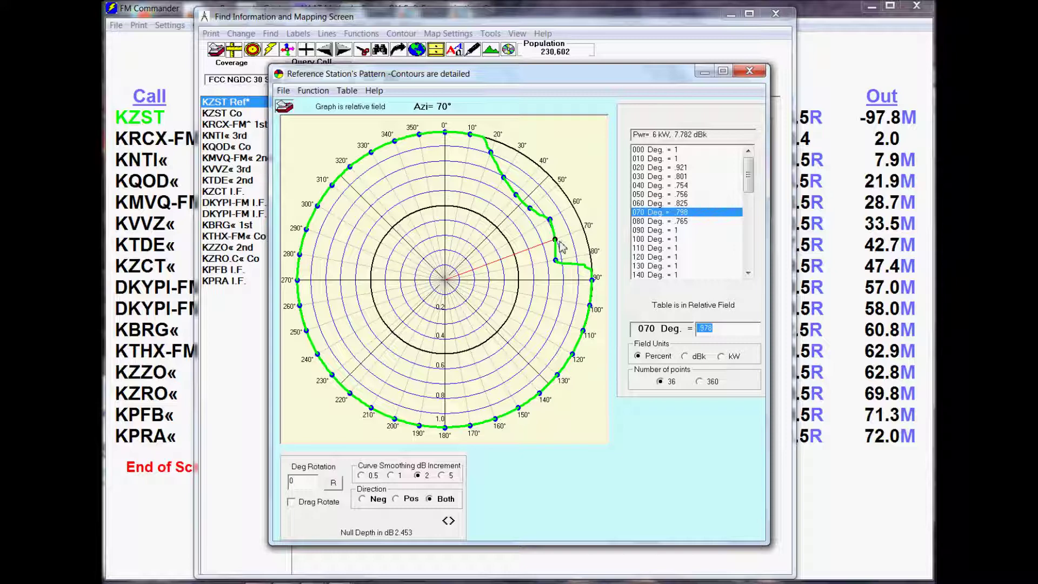
drag(551, 218, 545, 227)
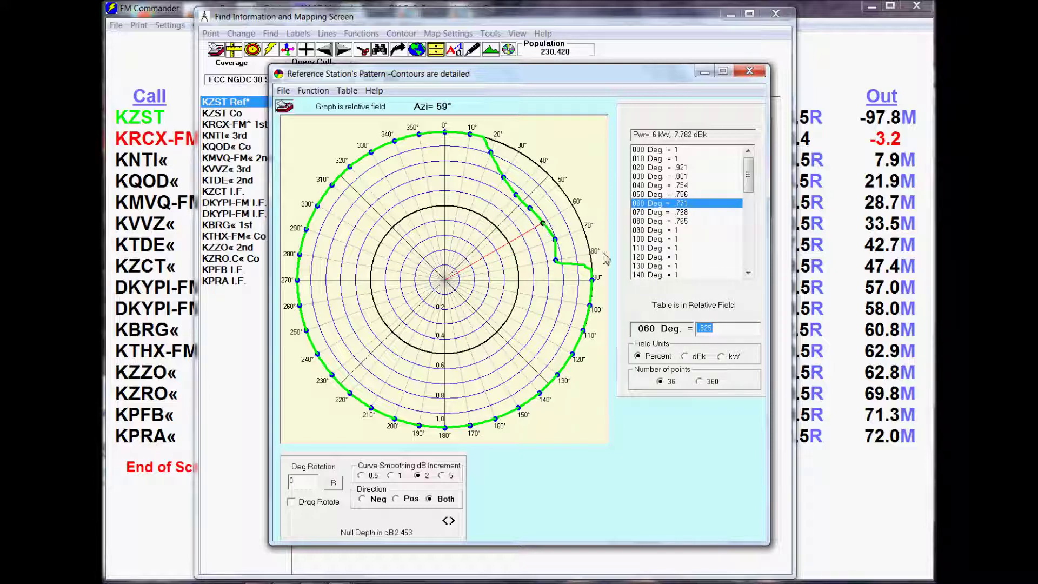
drag(559, 241, 554, 241)
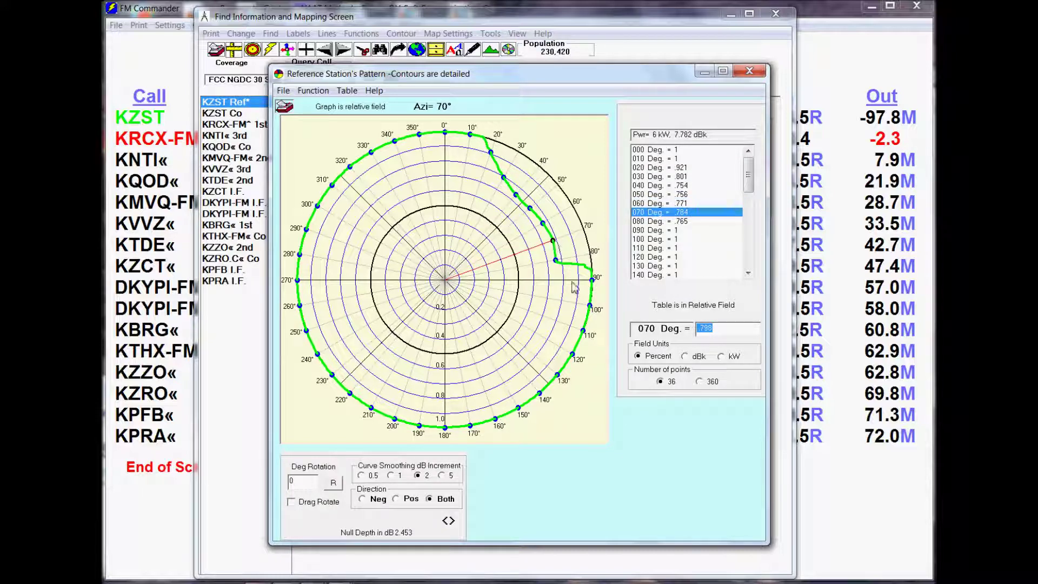
mouse_move(519, 208)
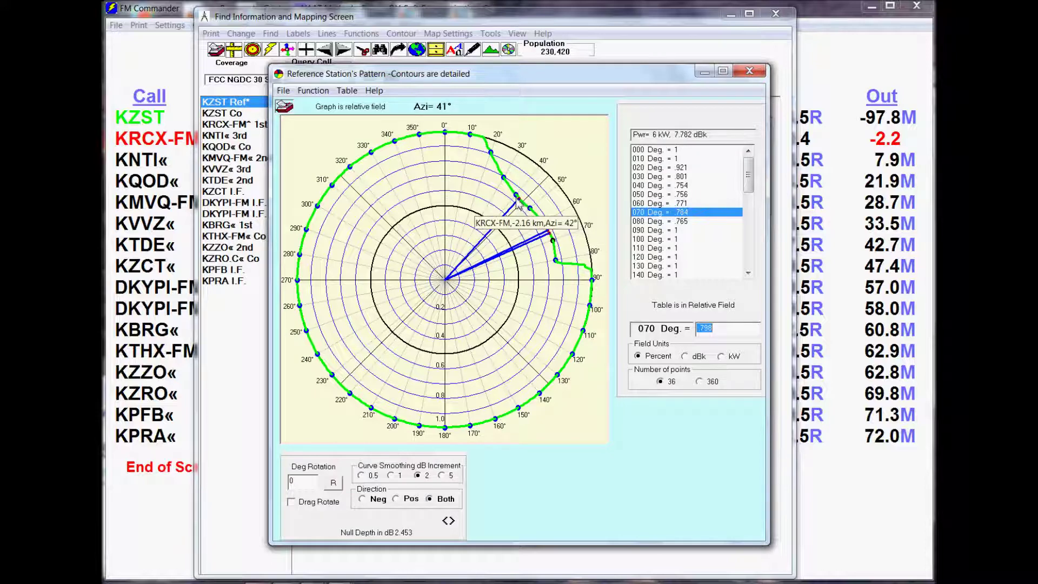
drag(517, 202, 514, 203)
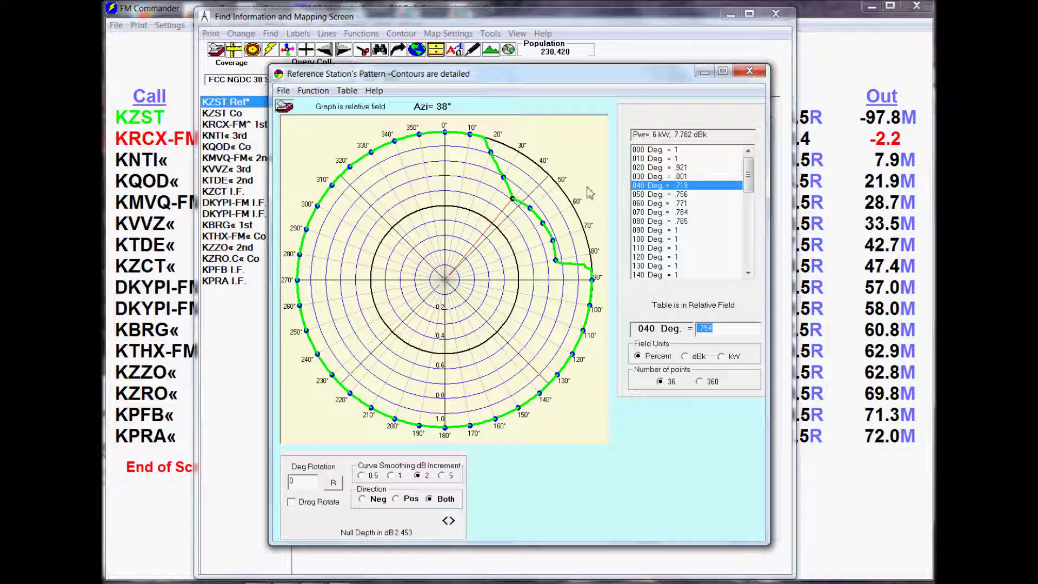
Place the pattern editor directly over the spacing list and reduce the relative field to about .764 at 70° and .853 at 90°.
click(833, 17)
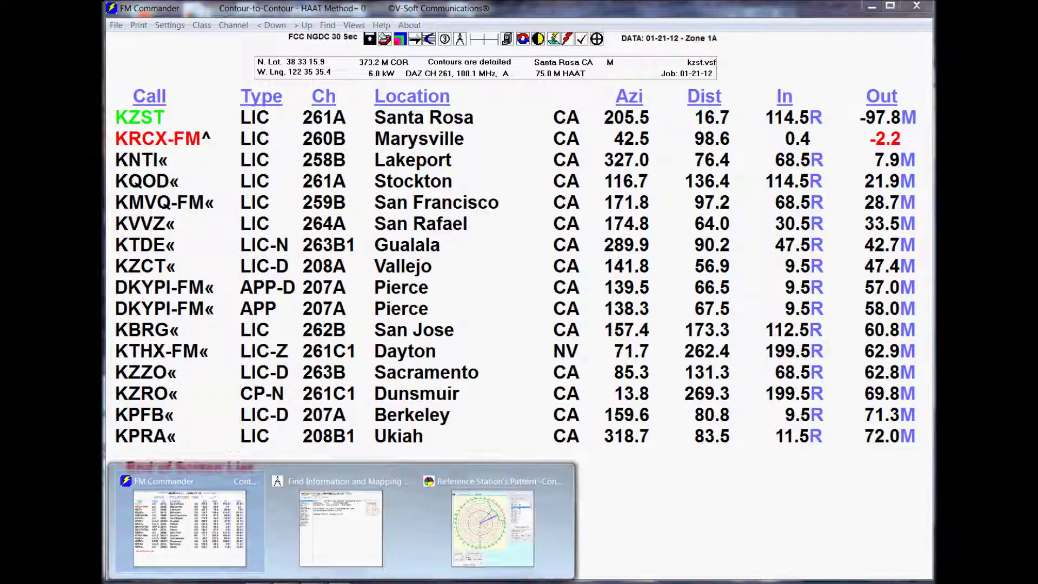
click(481, 541)
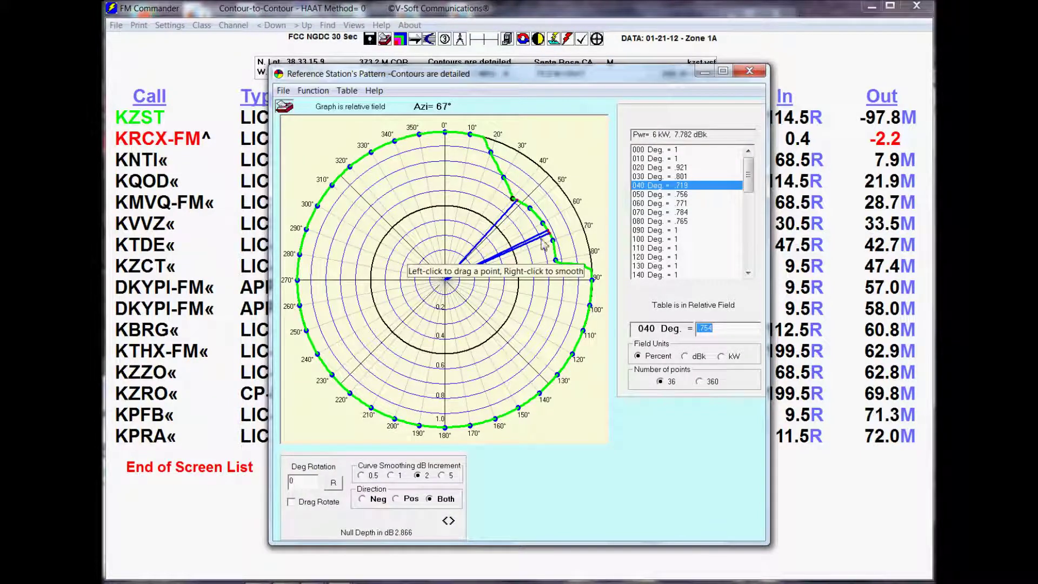
click(555, 243)
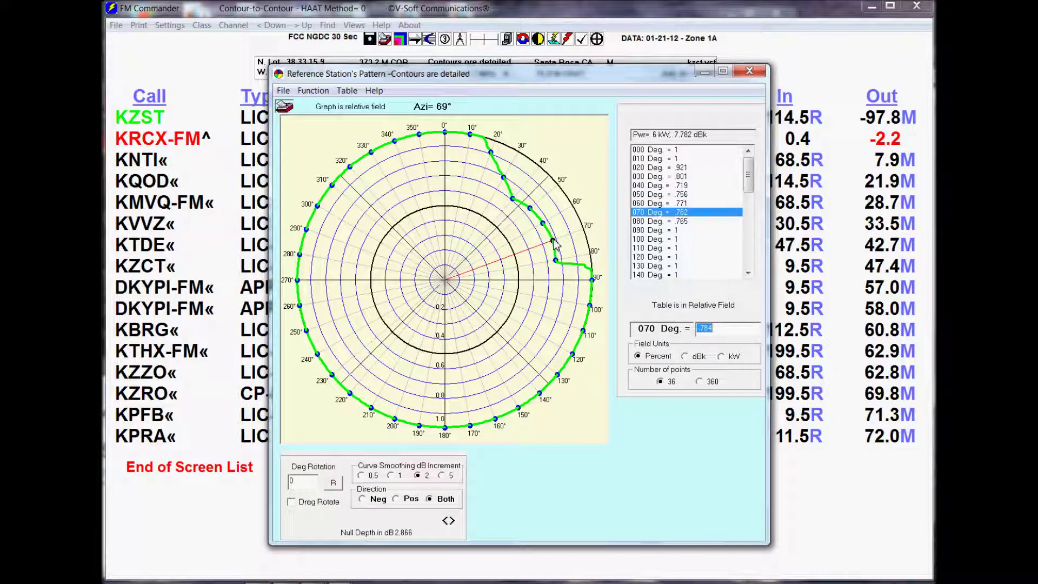
drag(553, 240, 551, 242)
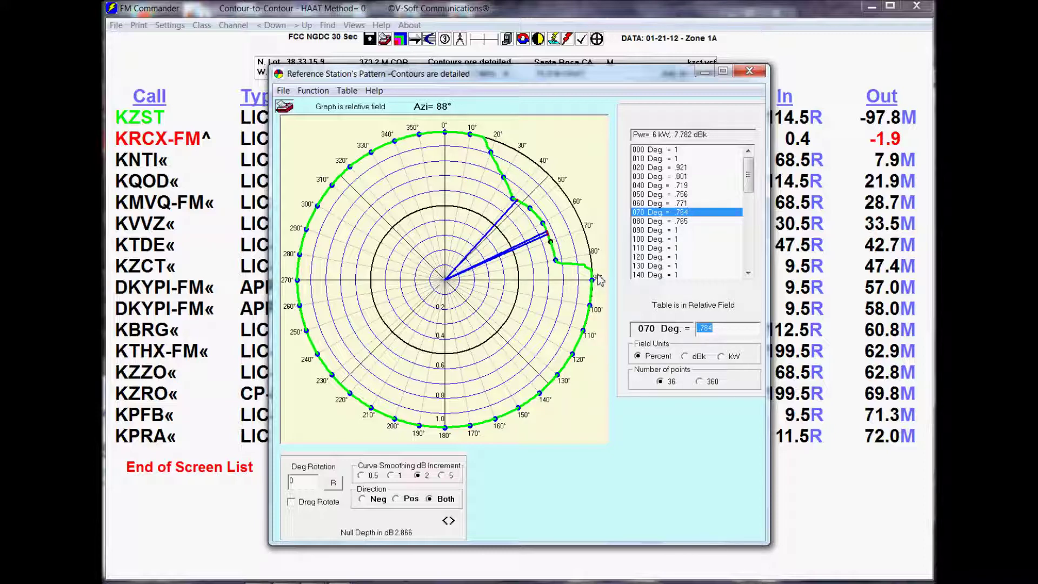
drag(595, 285, 574, 292)
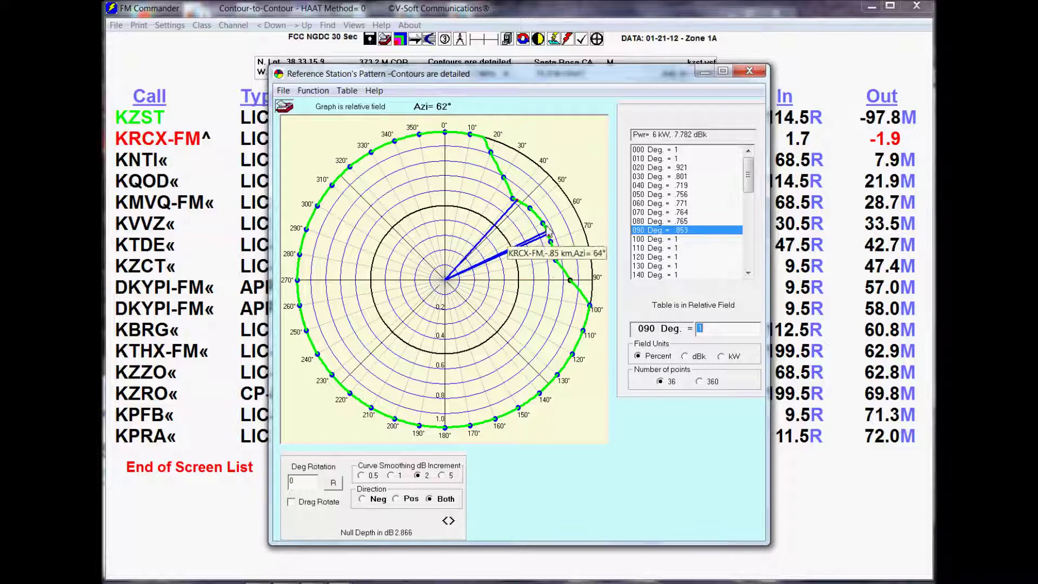
Reduce the pattern's relative field to about .744 at 60°, .734 at 70° and .719 at 50°.
drag(546, 230, 541, 228)
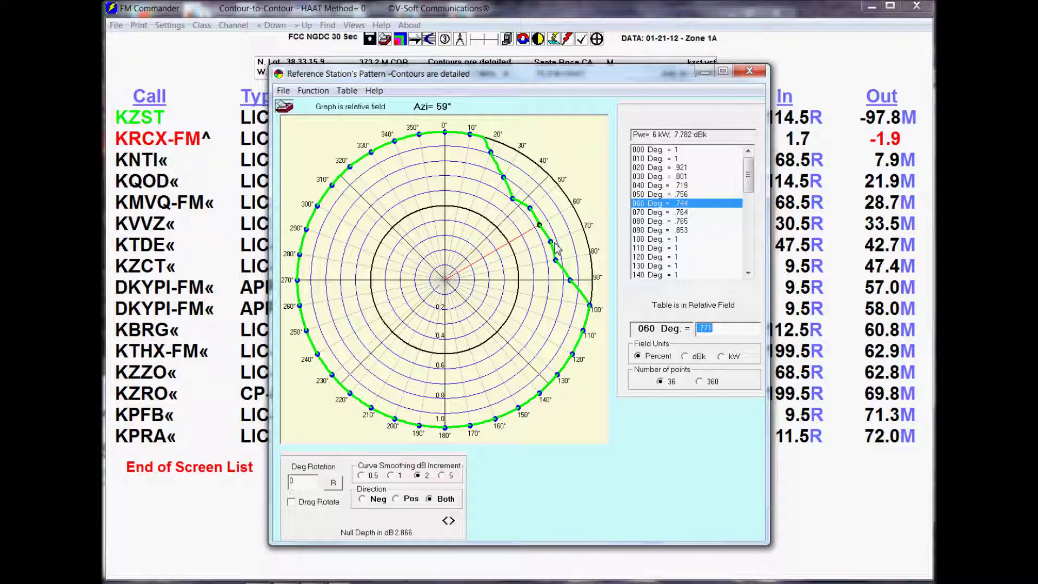
drag(550, 241, 547, 242)
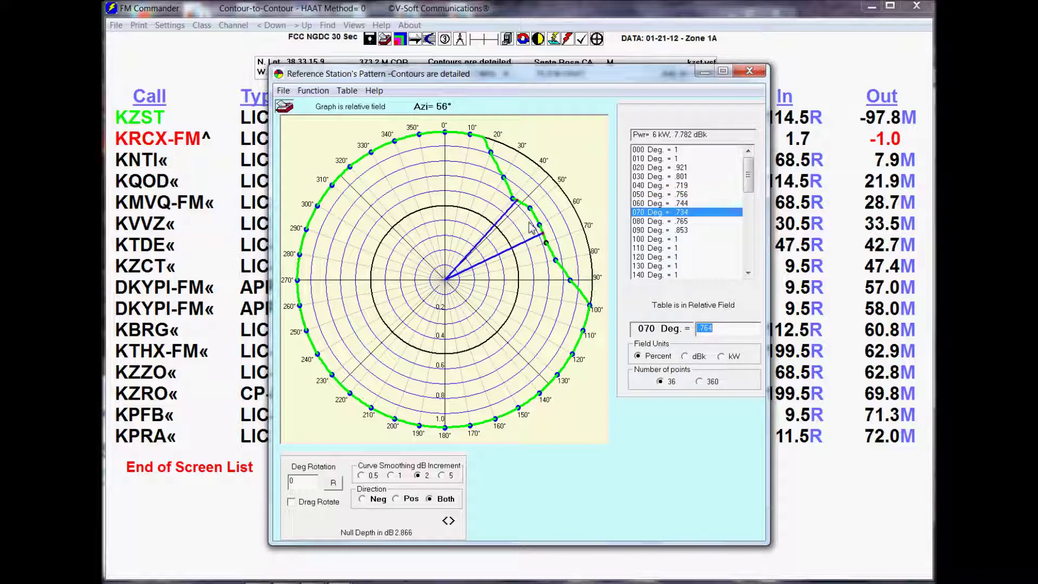
mouse_move(513, 204)
drag(529, 208, 528, 216)
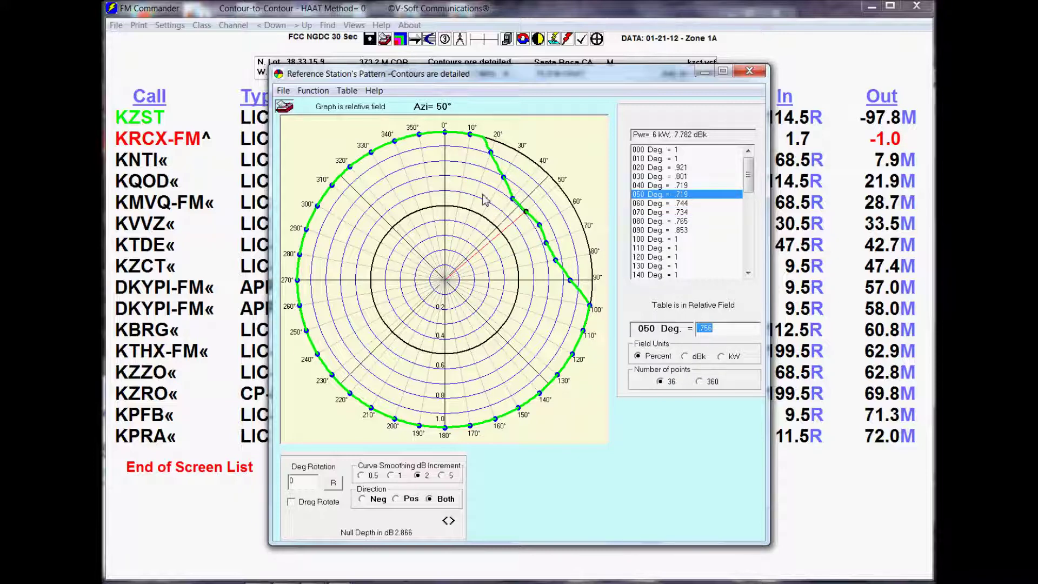
Reduce the relative field to about .687 at 40°, .679 at 70° and .681 at 60°, and attach the pattern to the station record.
drag(513, 200, 510, 203)
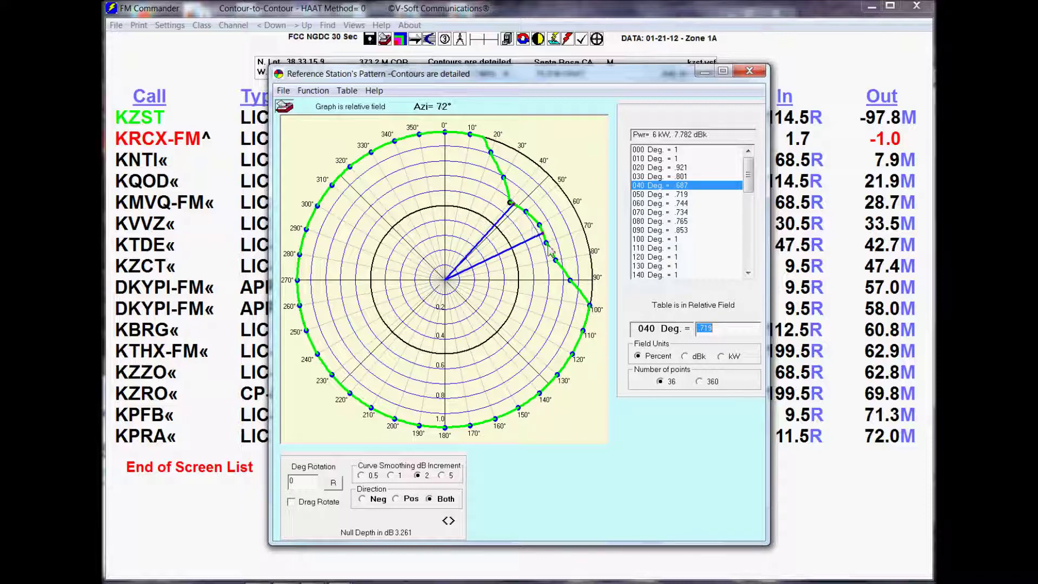
drag(546, 244, 540, 246)
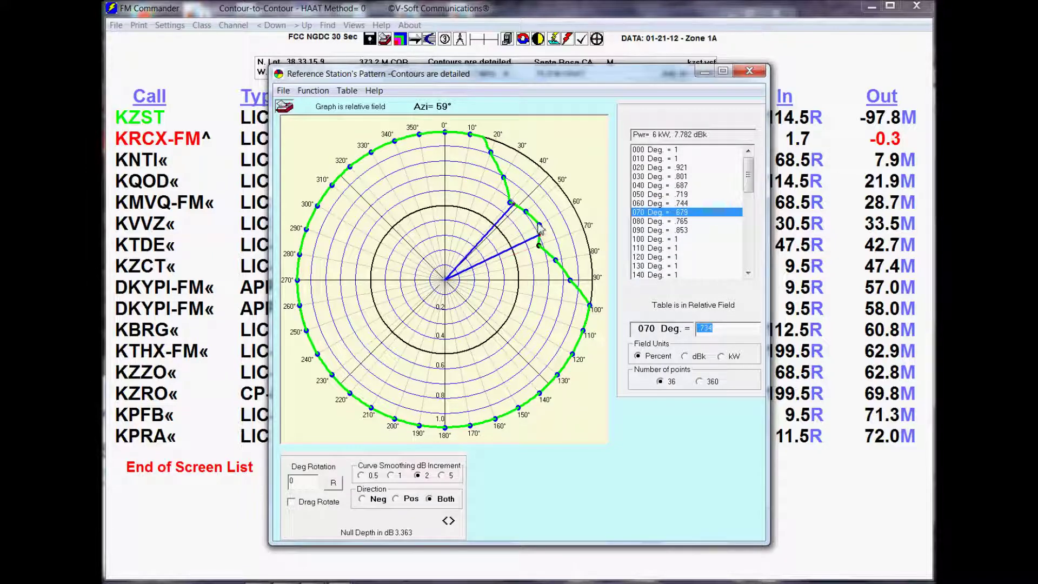
drag(540, 231, 532, 227)
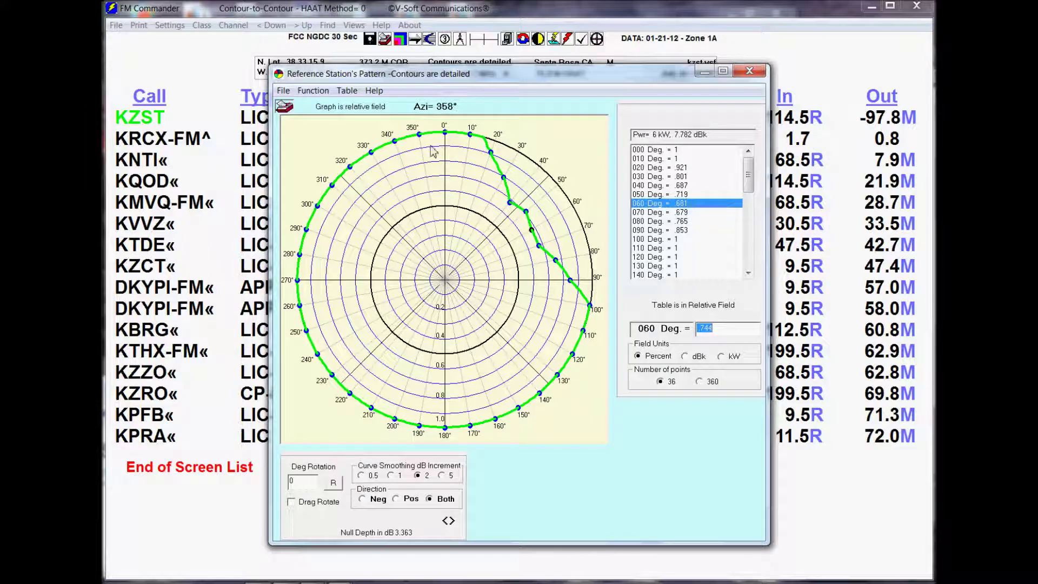
click(311, 92)
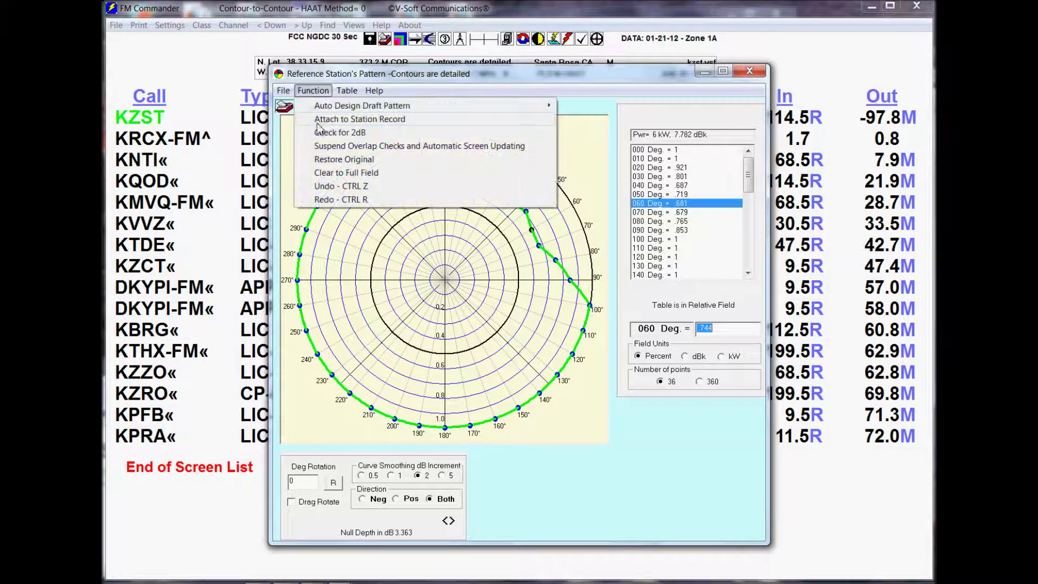
click(335, 119)
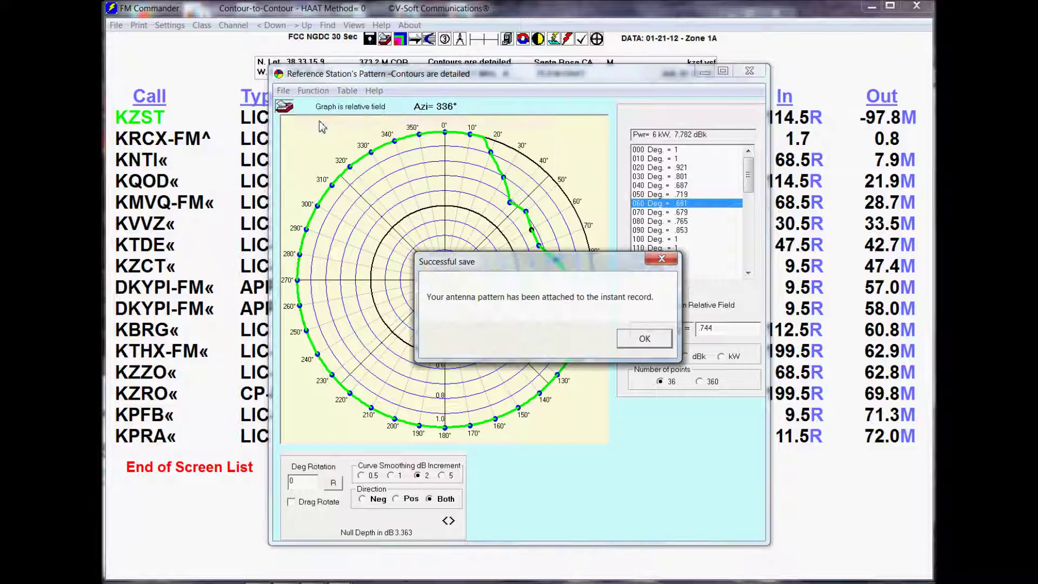
Check the attached antenna pattern against the 2 dB per ten degree rule.
click(644, 339)
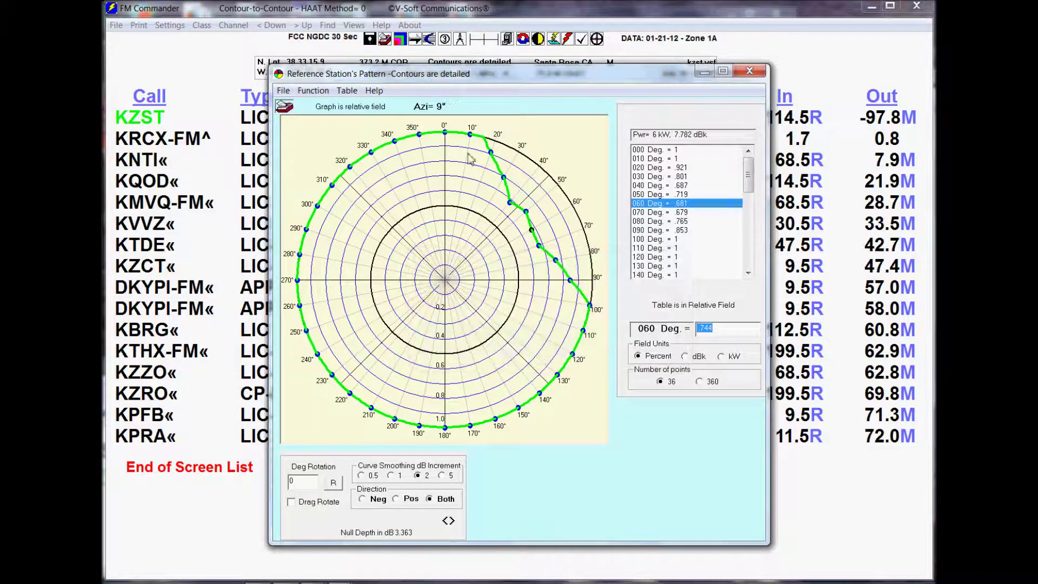
click(320, 96)
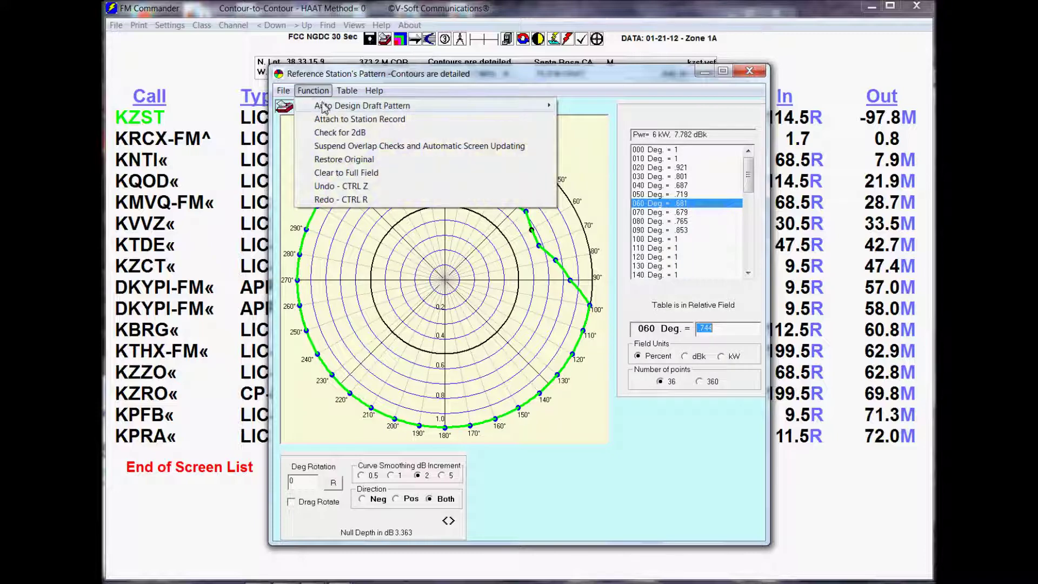
mouse_move(325, 111)
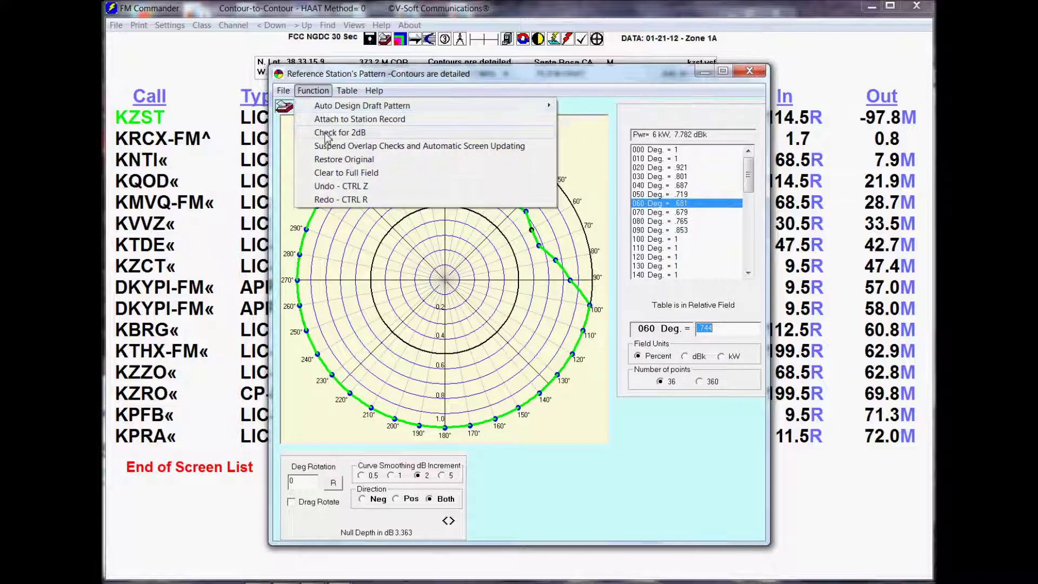
click(330, 132)
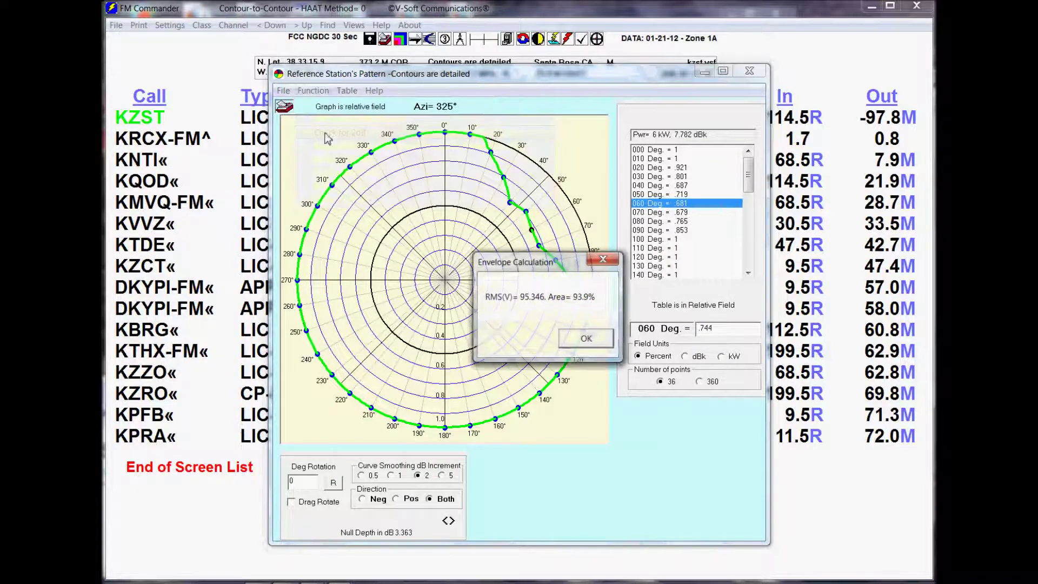
click(584, 338)
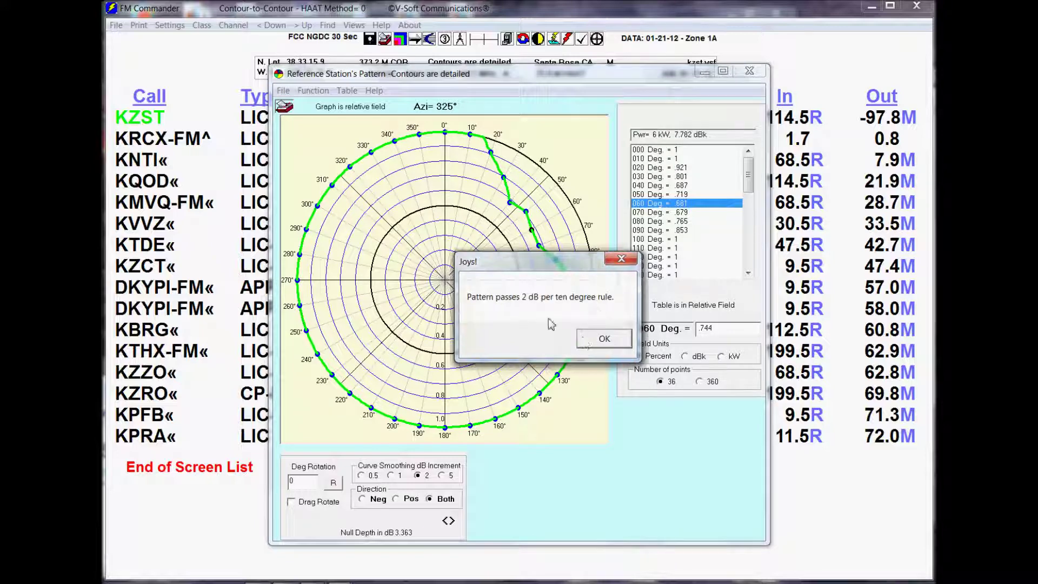
click(601, 339)
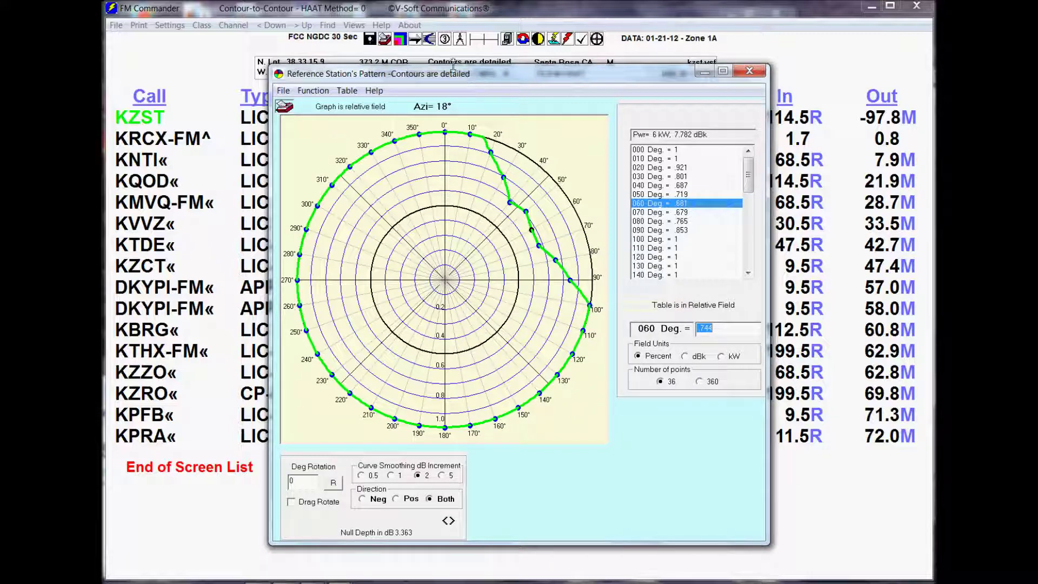
Close the pattern editor and plot KZST's 70 dBu city grade contour on the mapping screen.
drag(431, 77, 411, 51)
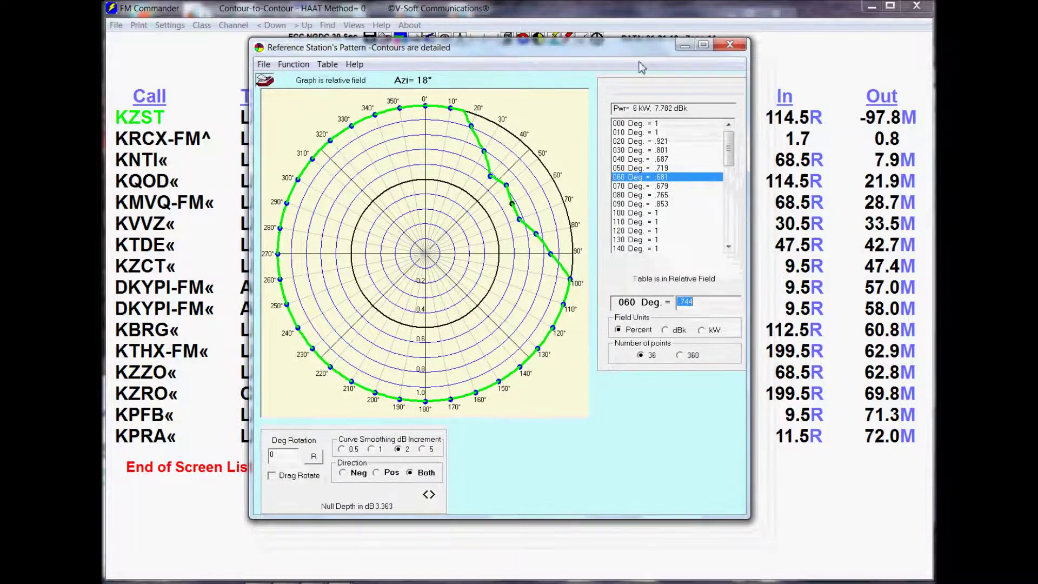
click(731, 46)
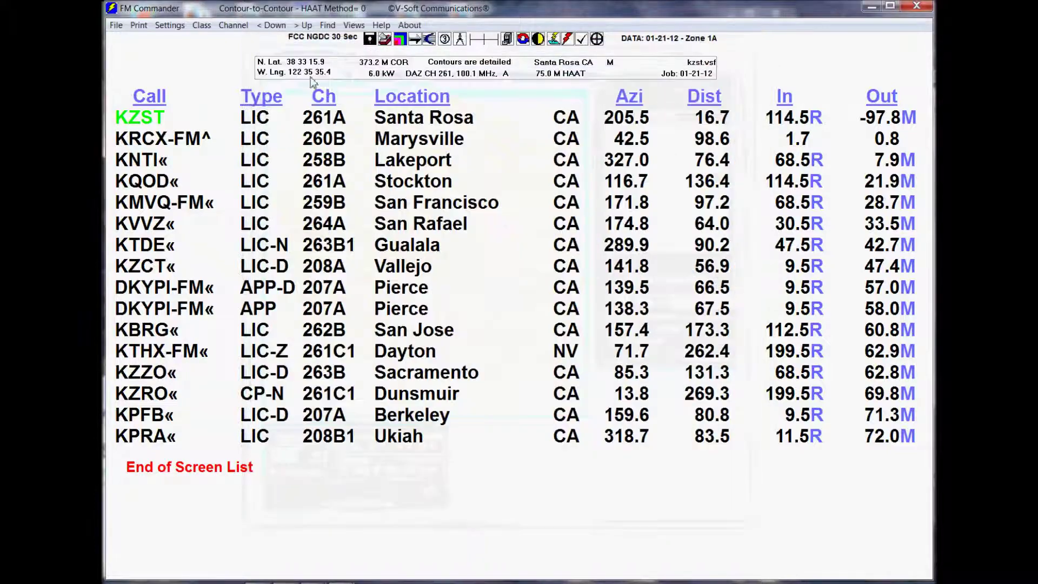
click(160, 104)
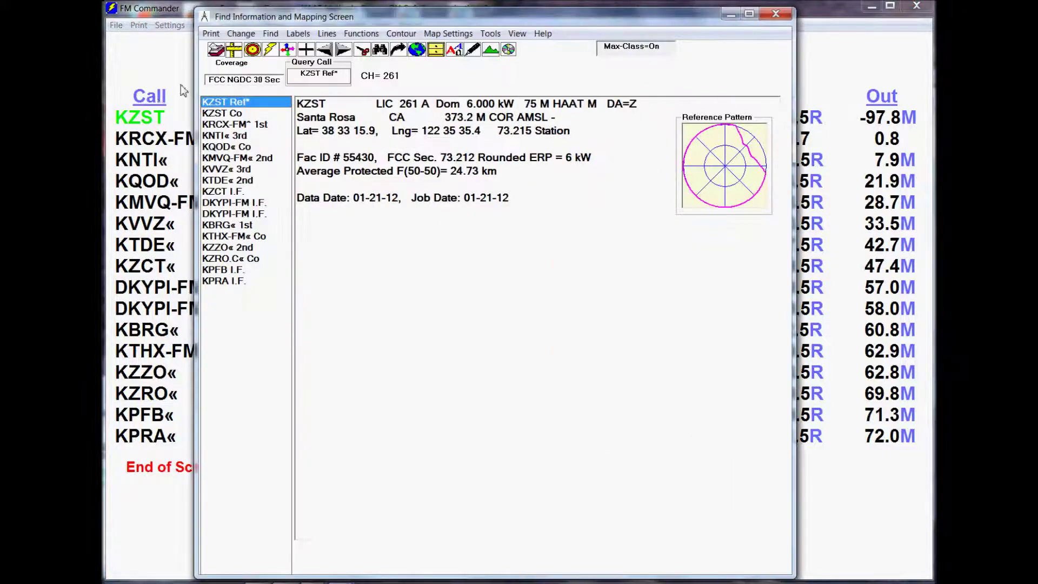
click(258, 52)
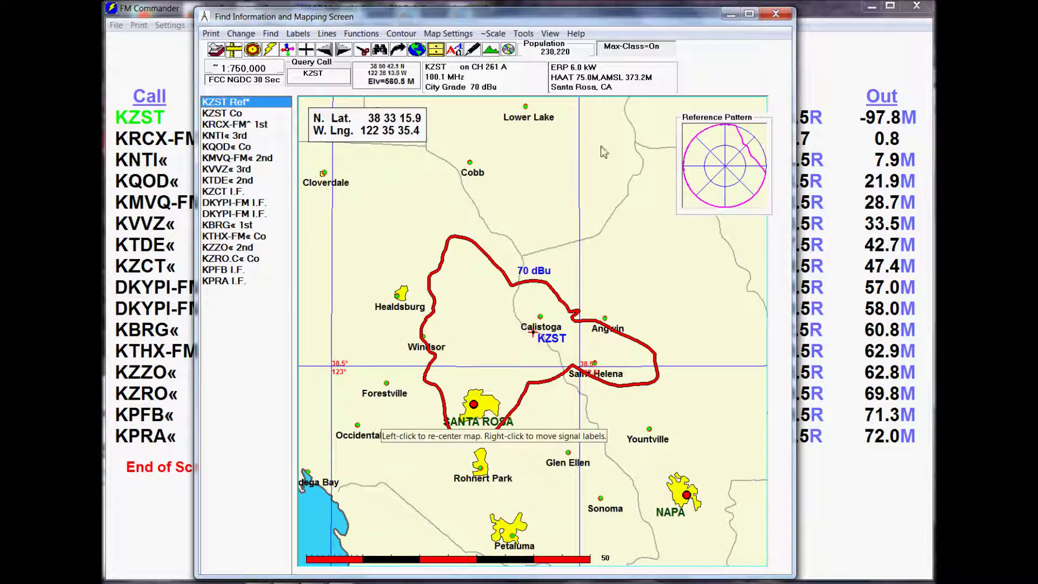
Clear the reference station's antenna pattern to full field and attach it to the reference record for this study.
click(725, 171)
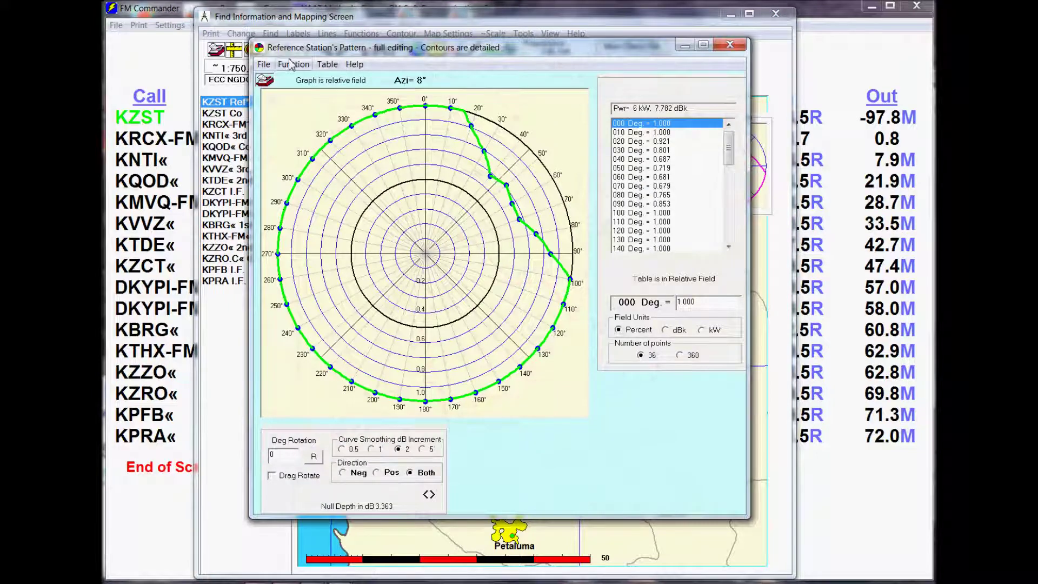
click(292, 65)
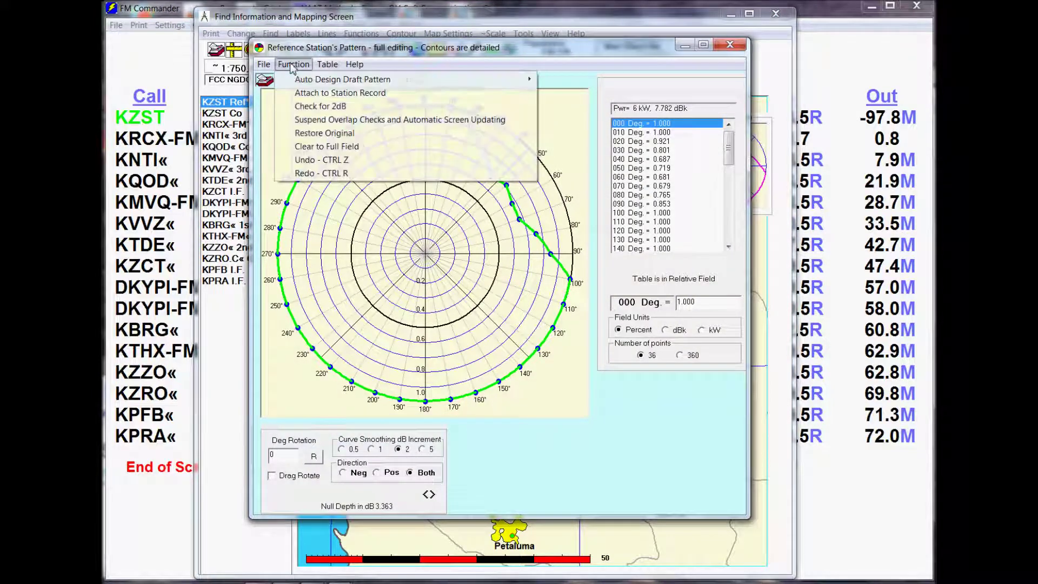
click(322, 147)
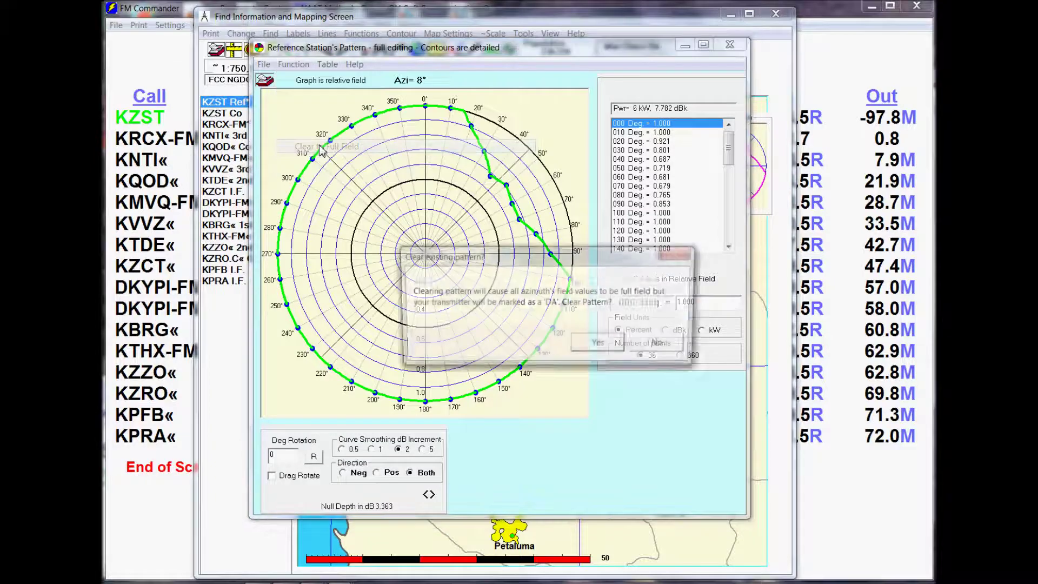
click(598, 343)
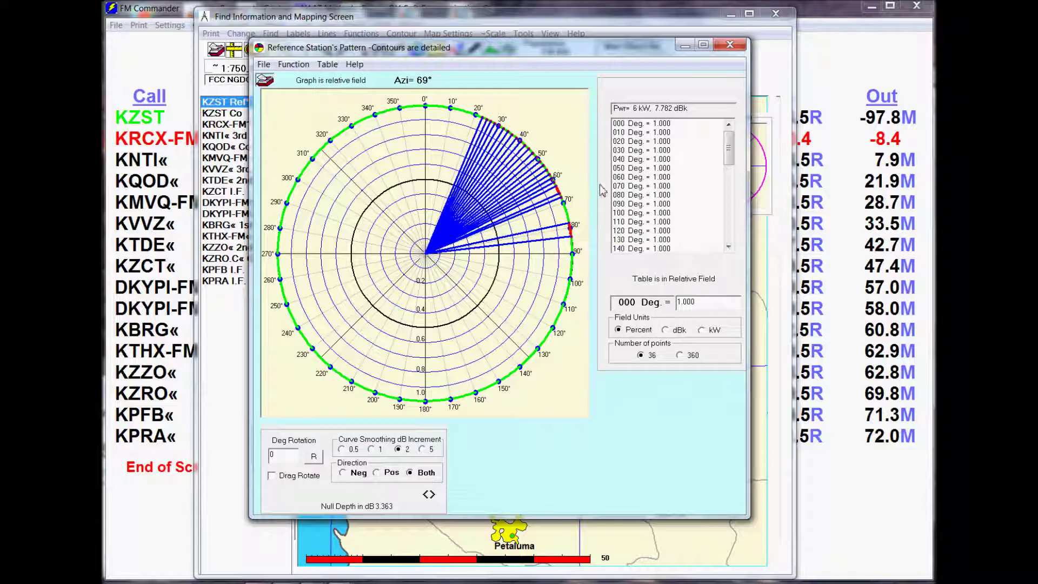
click(729, 46)
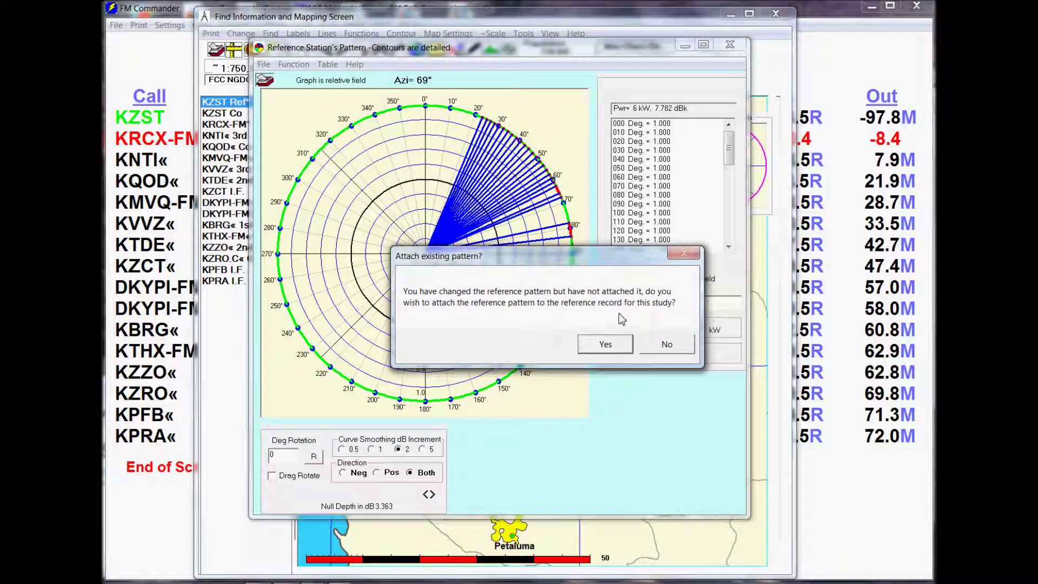
click(610, 343)
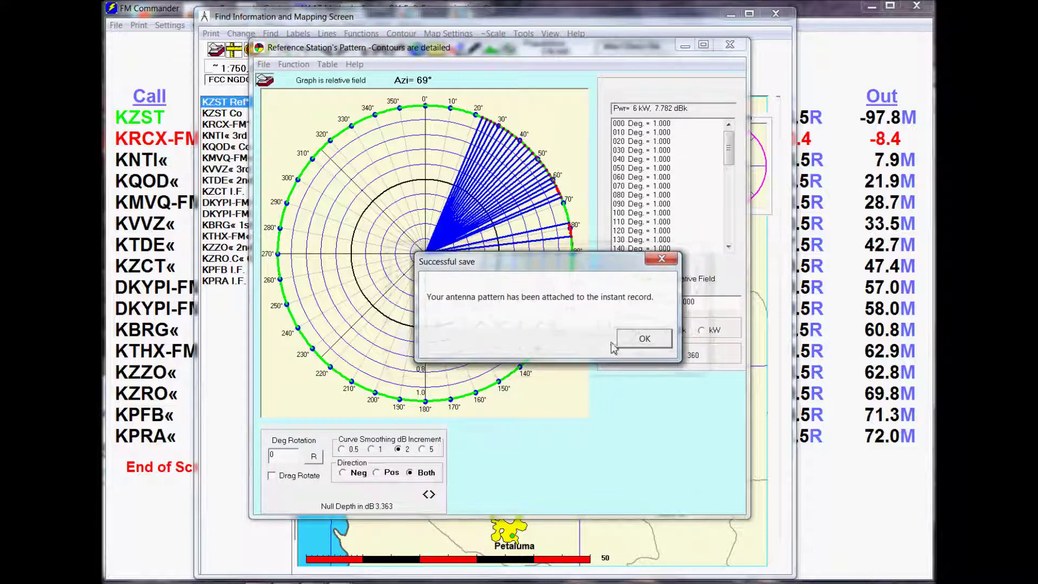
click(644, 340)
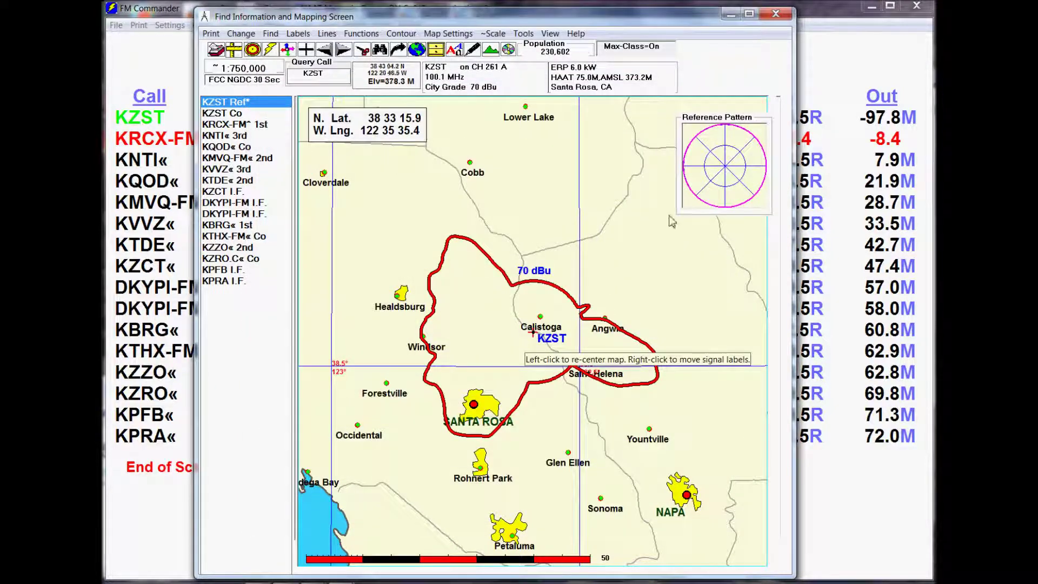
Plot the protected and interfering contours of KZST and KRCX-FM together on the map.
click(226, 128)
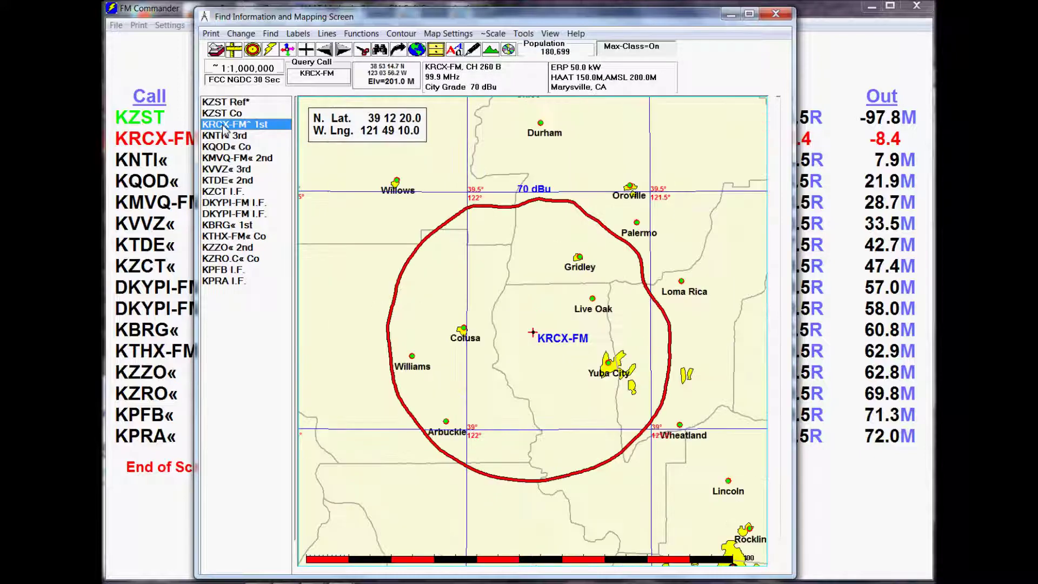
click(270, 50)
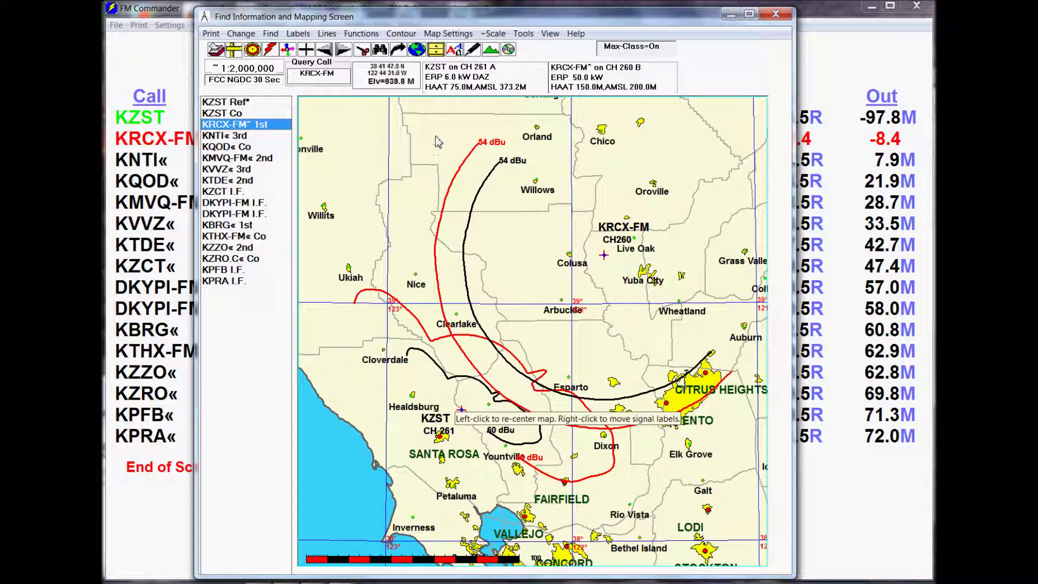
Try an effective radiated power of 3 kW for KZST on the contour map and restore it to 6 kW.
click(450, 81)
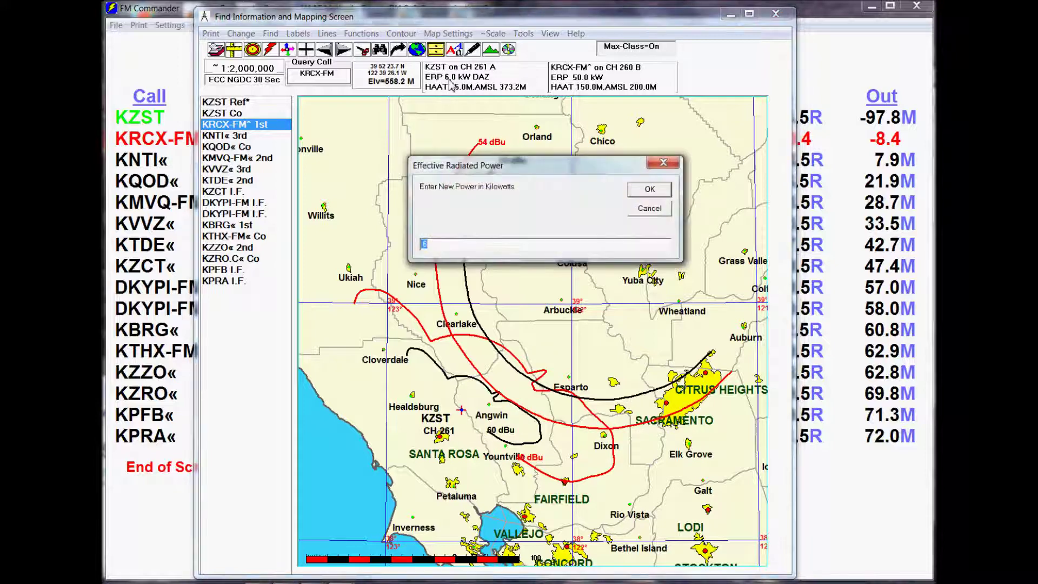
text(3)
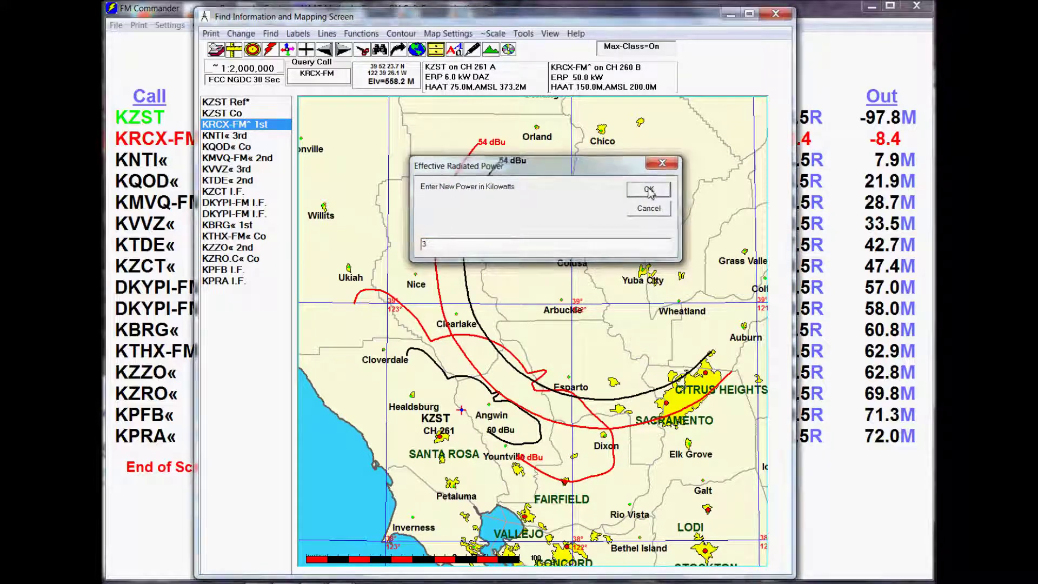
click(649, 190)
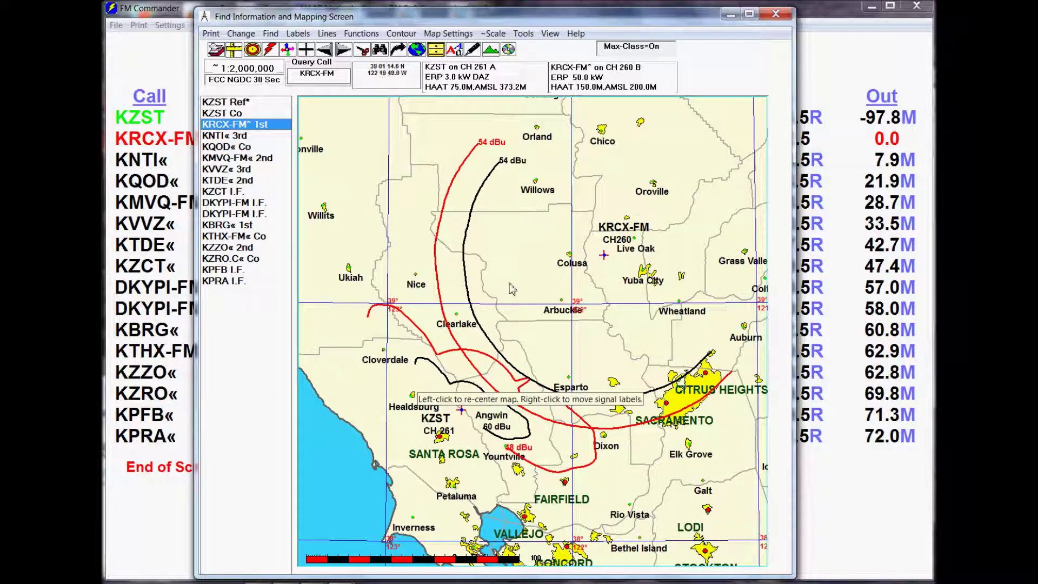
click(447, 78)
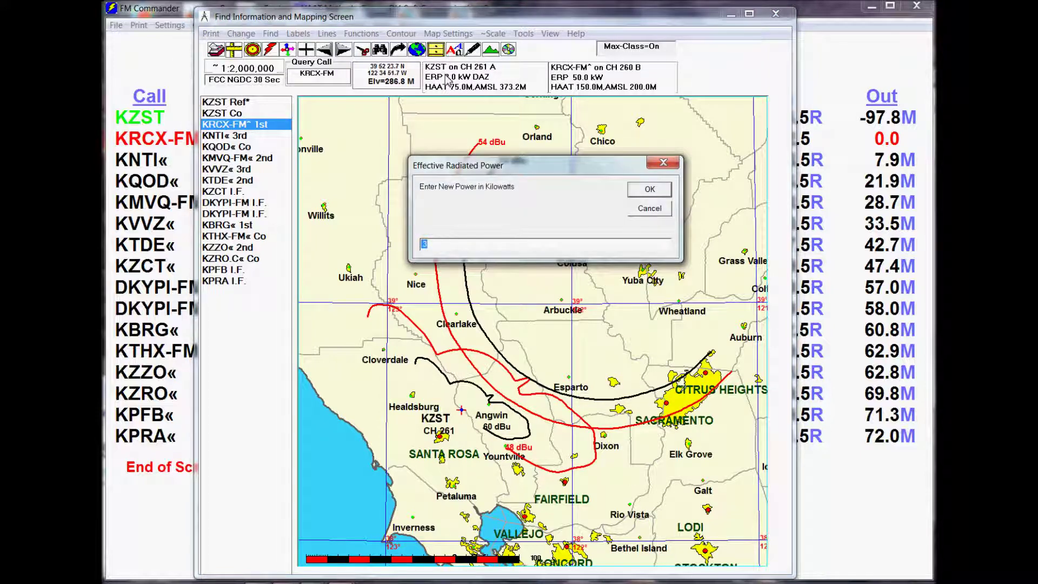
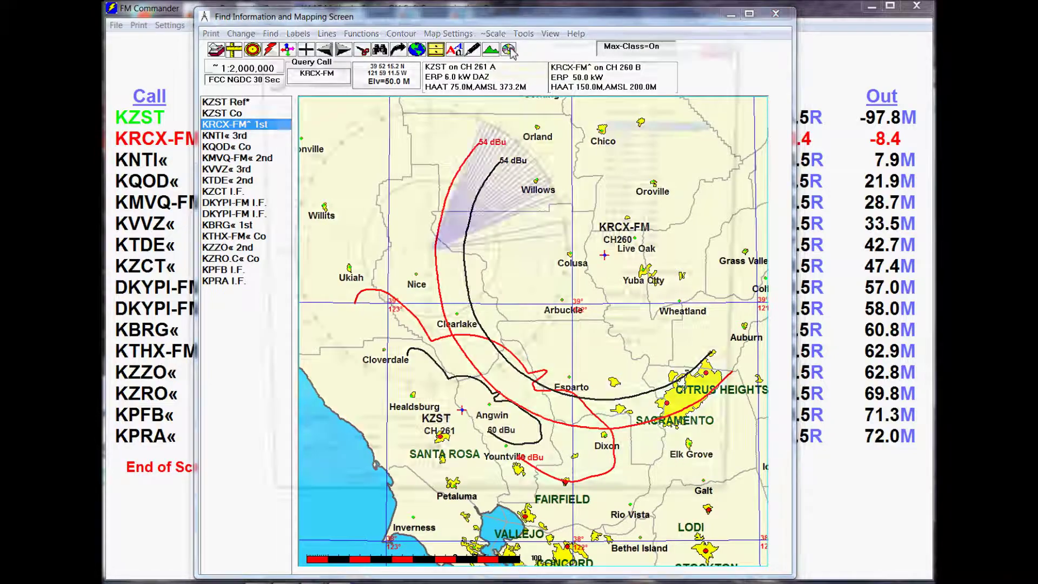
Open the pattern editor from the contour map, shrink its window, and arrange it beside the map so the contours stay visible.
drag(529, 56, 390, 90)
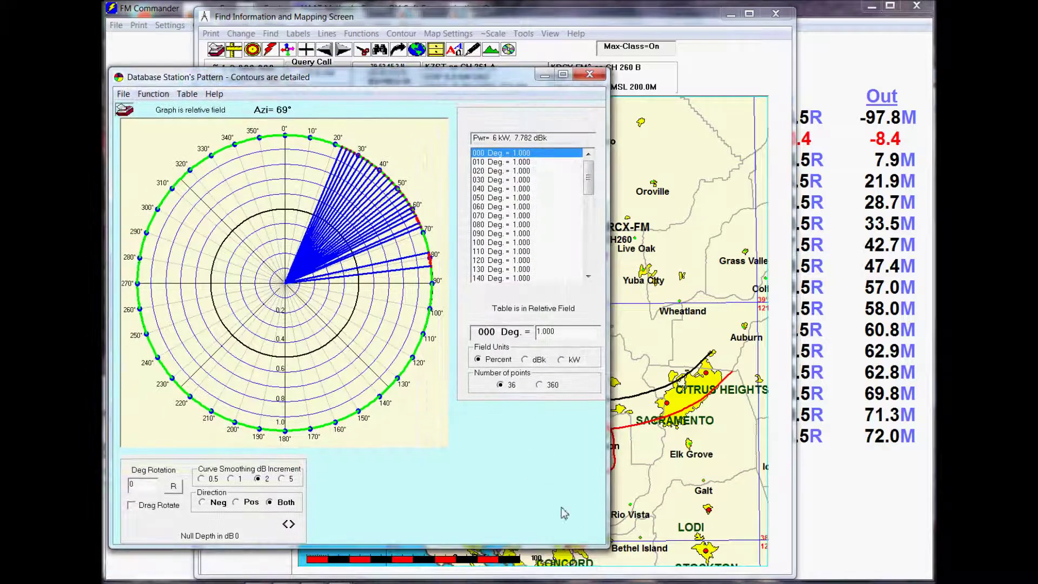
drag(602, 540, 489, 431)
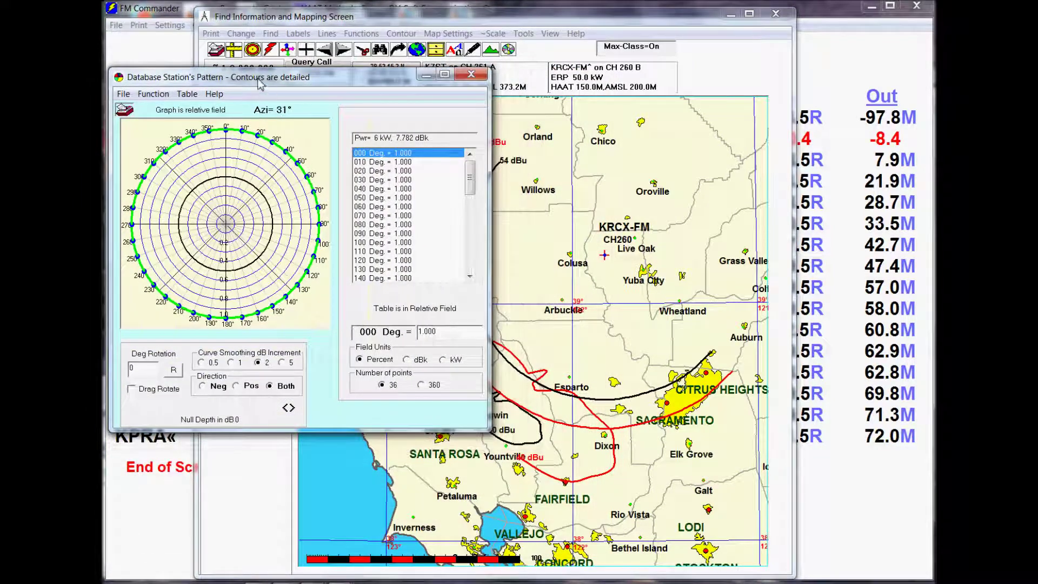
drag(260, 84, 265, 118)
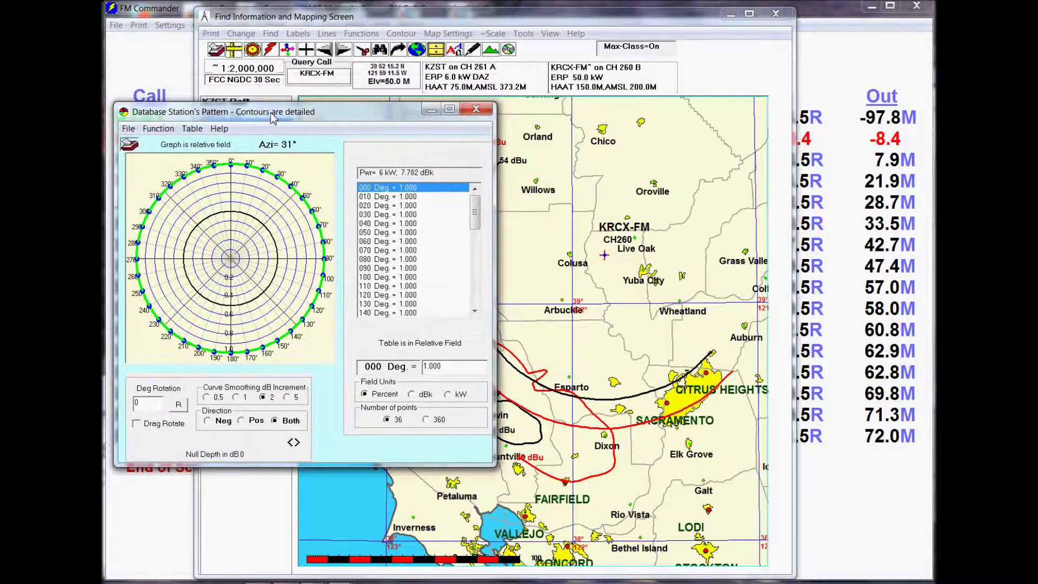
click(531, 27)
drag(530, 21, 664, 12)
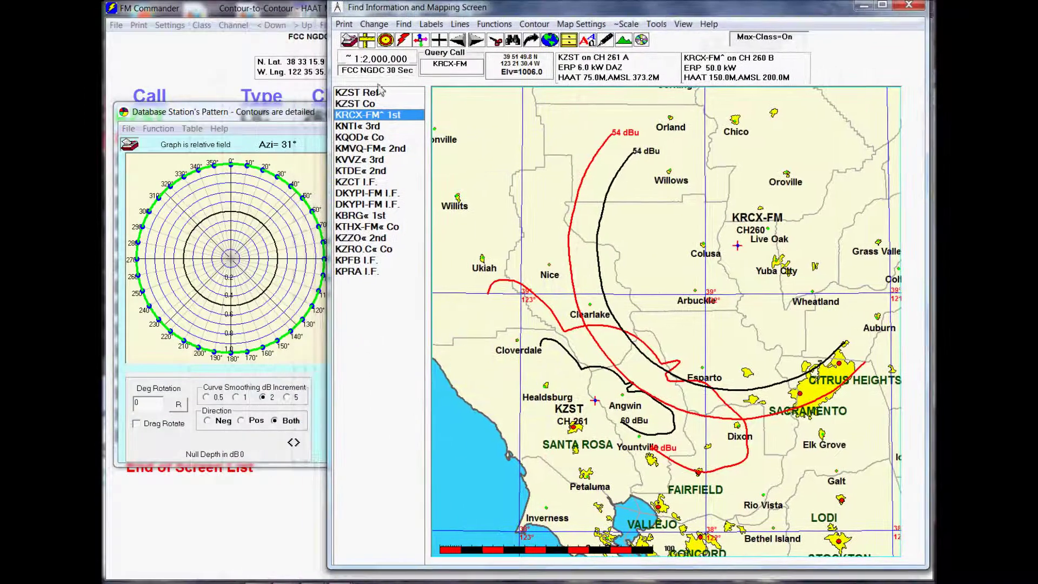
click(256, 117)
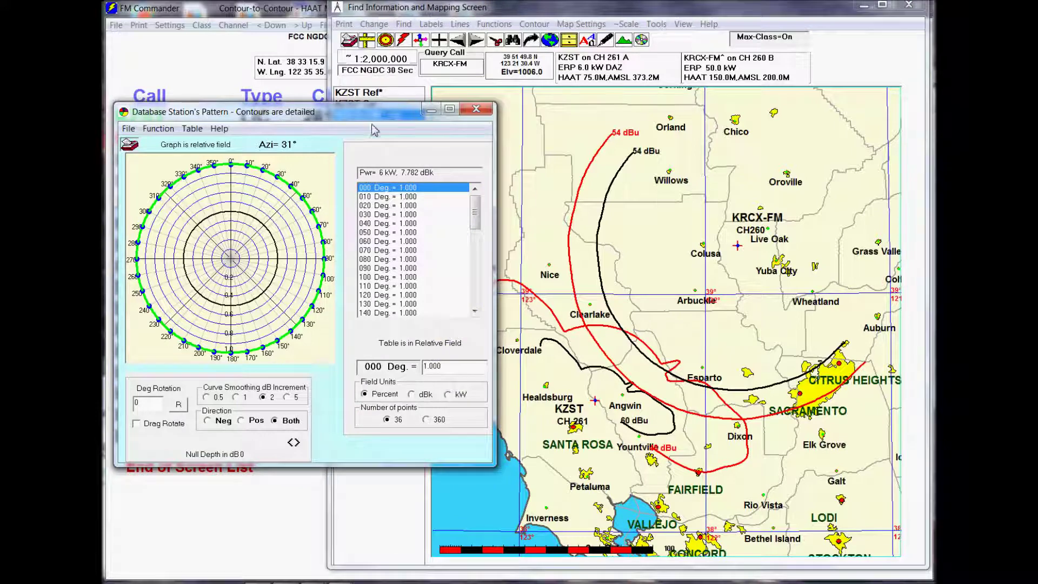
drag(397, 113, 390, 104)
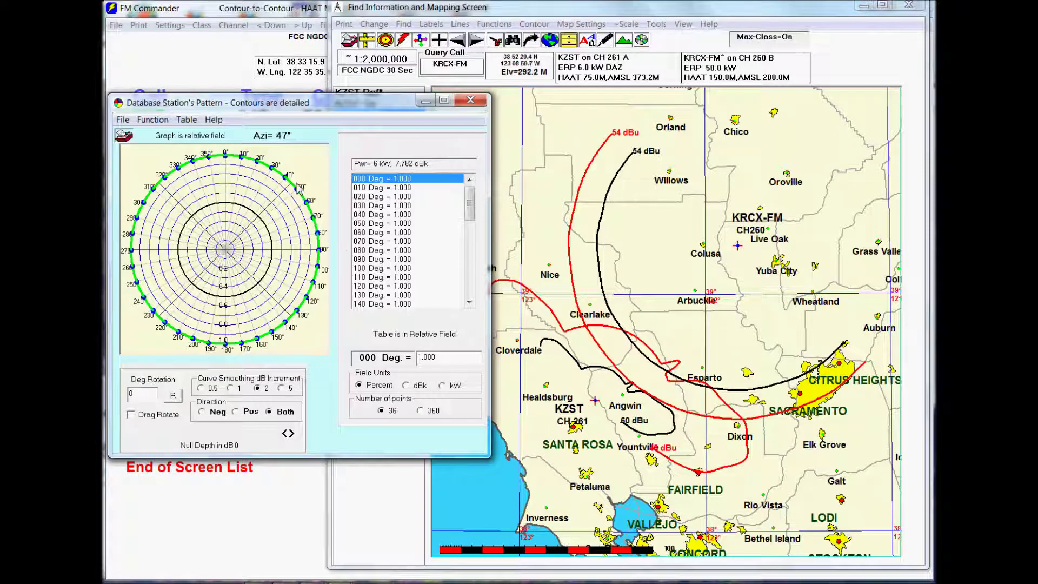
Reduce the pattern's relative field to about .817 at 50°, .835 at 40°, .927 at 30° and .925 at 20°.
mouse_move(304, 194)
drag(304, 194, 290, 211)
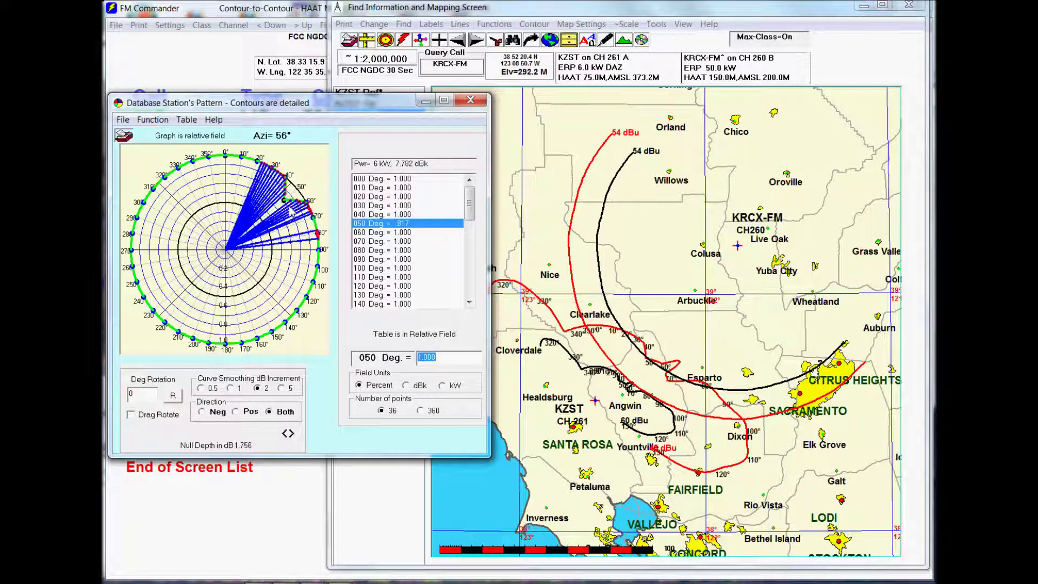
drag(284, 179, 276, 192)
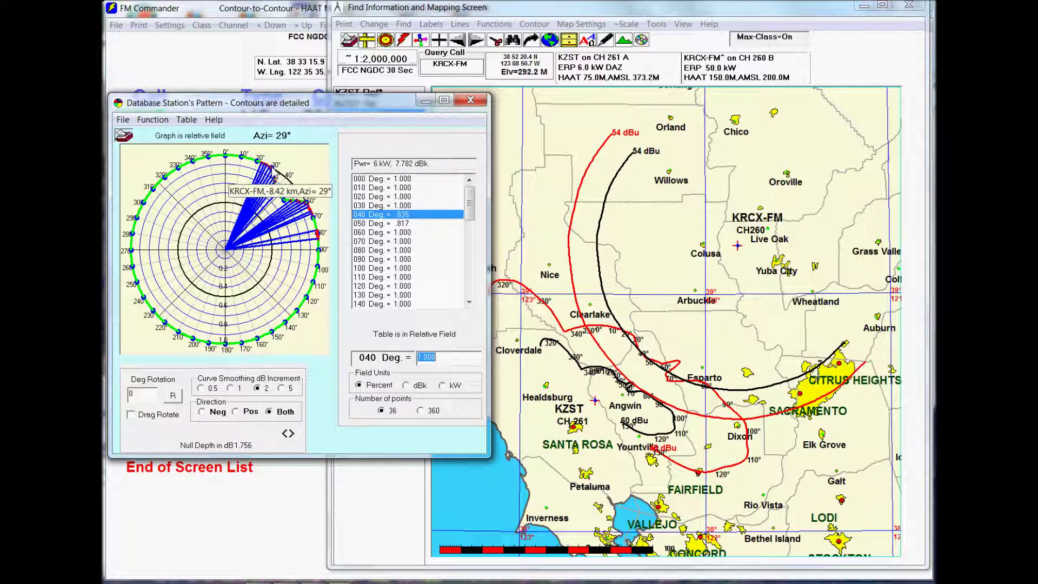
drag(270, 168, 269, 173)
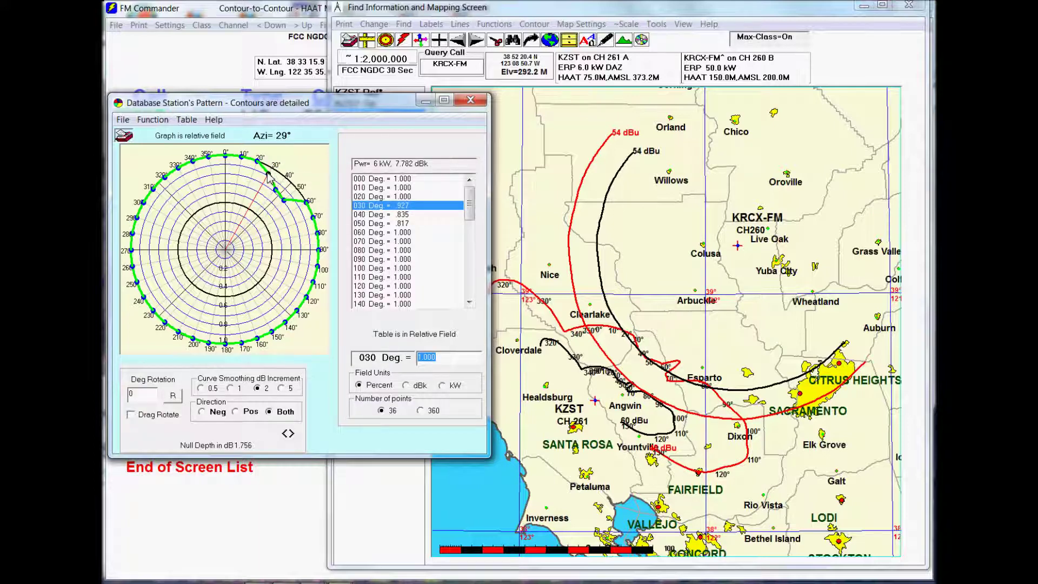
mouse_move(261, 169)
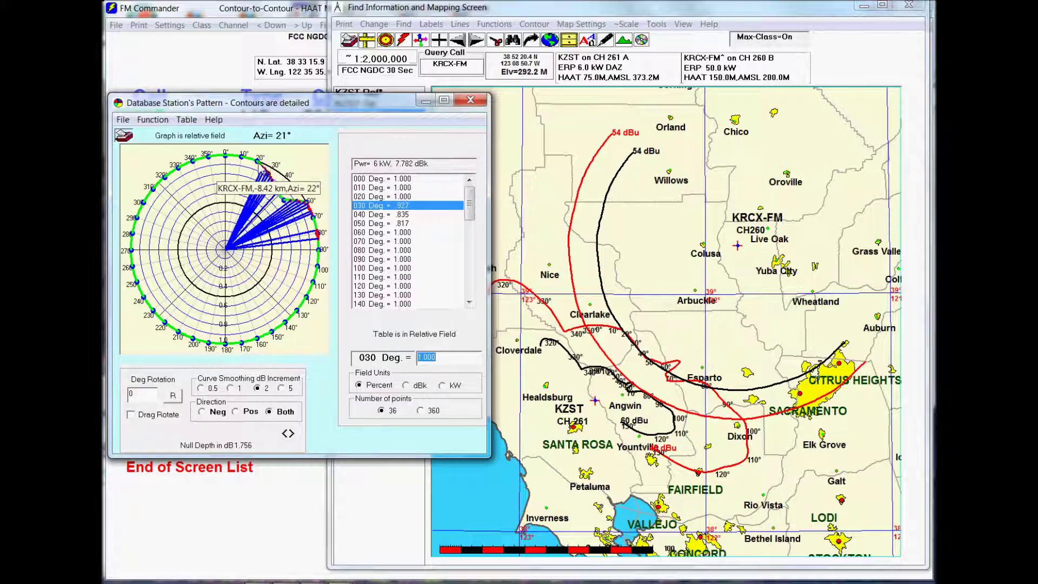
drag(262, 170, 258, 171)
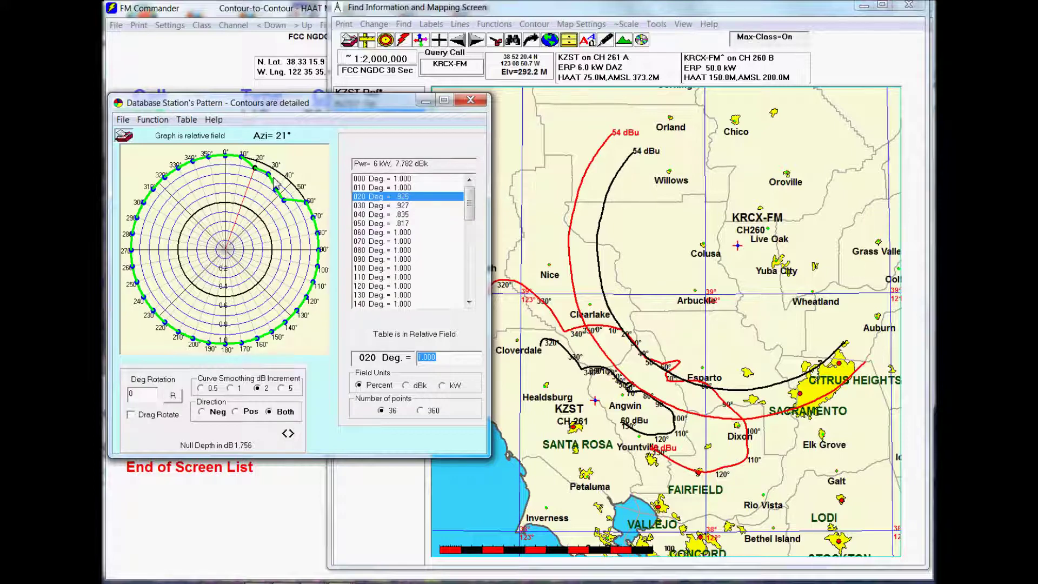
Reduce the pattern's relative field to about .873 at 30°, .789 at 40°, .821 at 60° and .716 at 70°.
drag(275, 189, 271, 181)
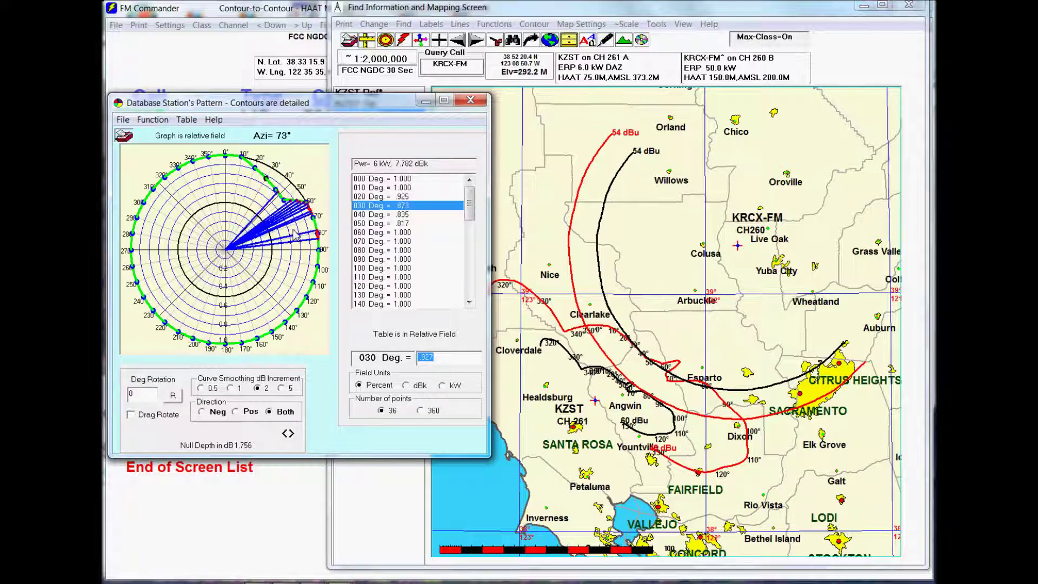
drag(277, 191, 276, 198)
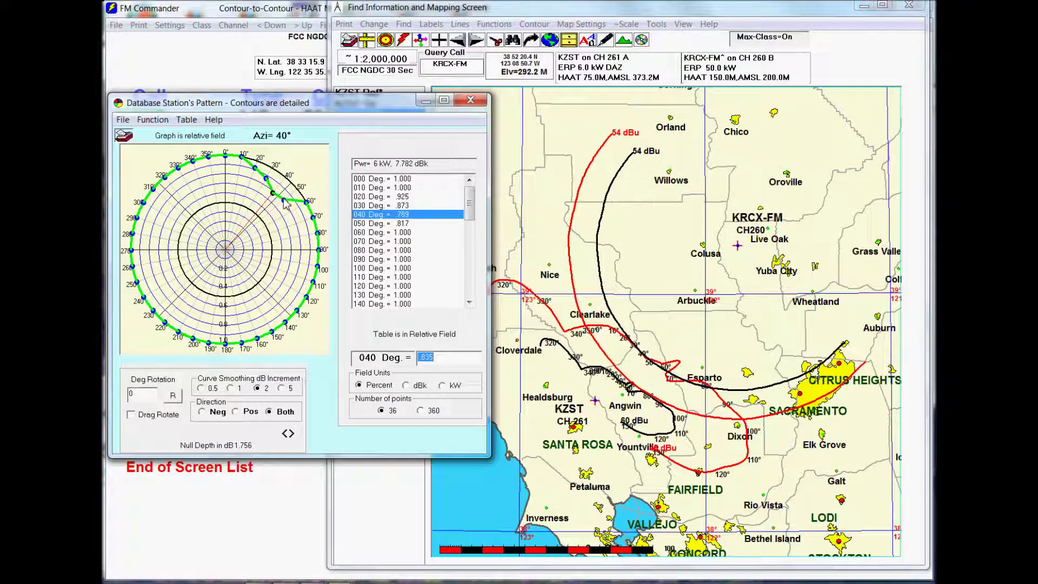
drag(306, 204, 296, 220)
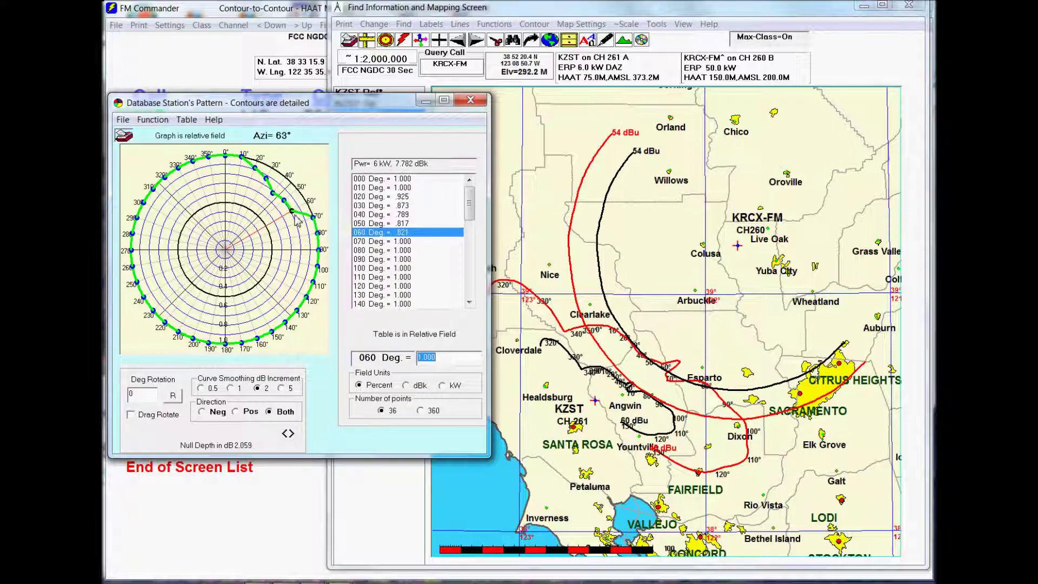
drag(315, 217, 295, 233)
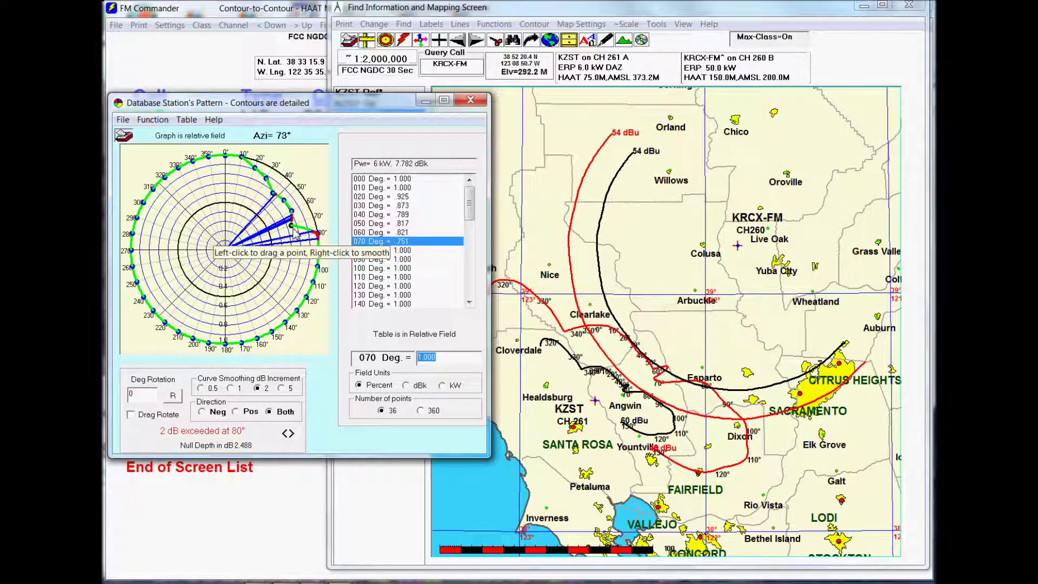
drag(294, 233, 291, 235)
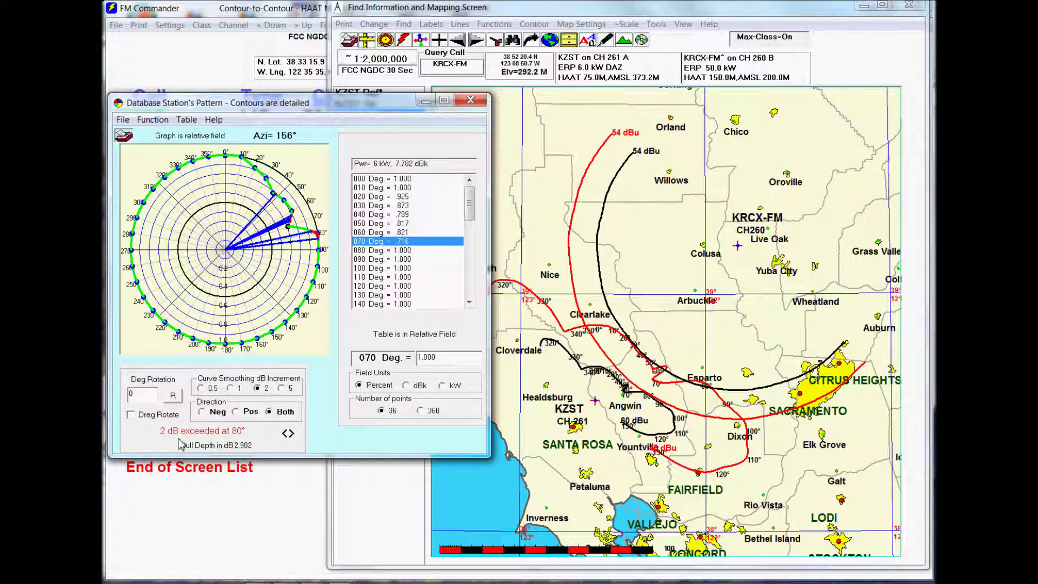
Adjust the pattern's relative field to about .73 at 60°, .751 at 50° and .763 at 40°.
drag(292, 211, 287, 215)
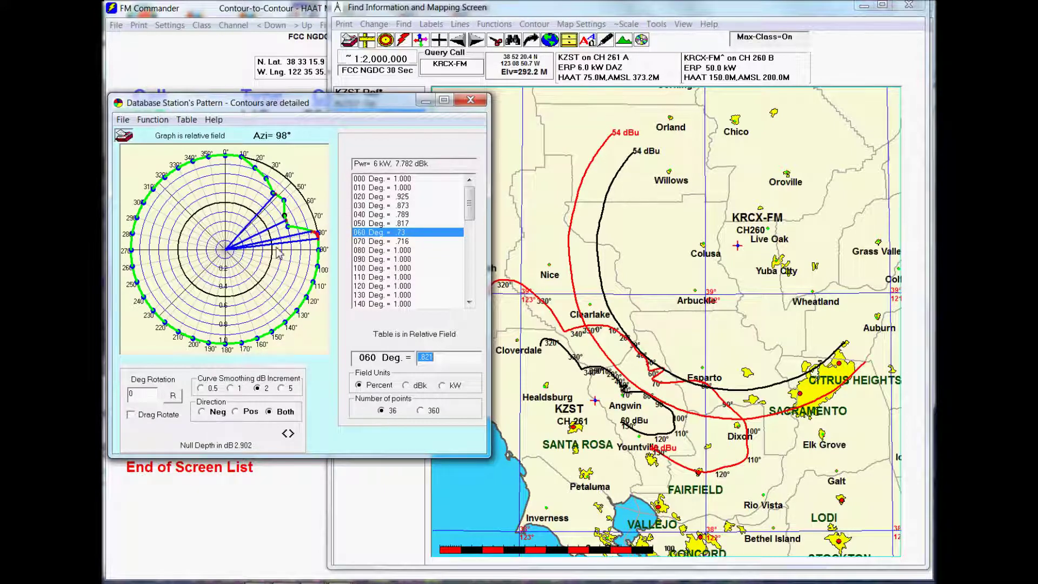
mouse_move(278, 199)
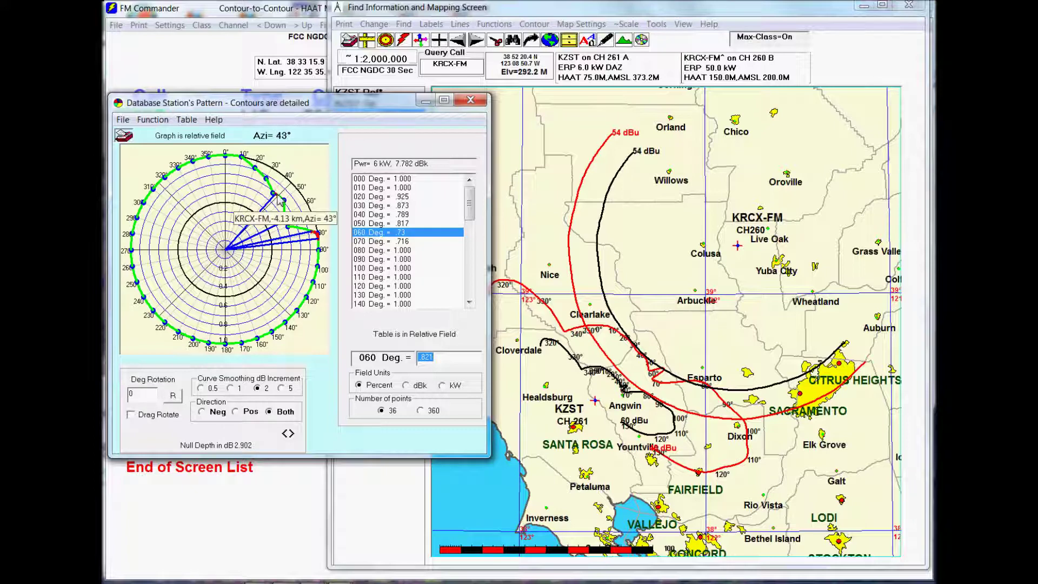
drag(277, 200, 280, 210)
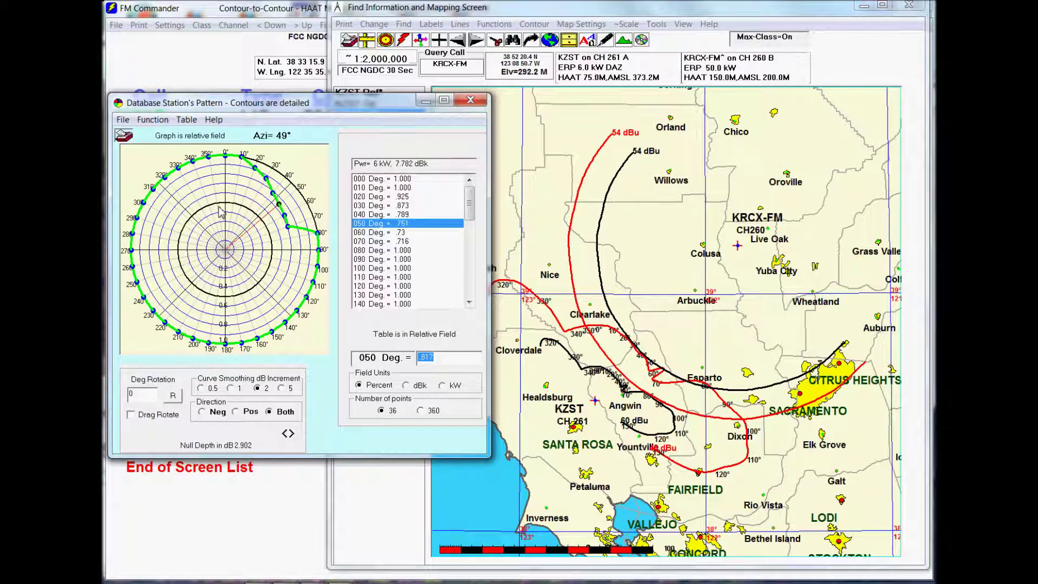
mouse_move(275, 200)
drag(275, 200, 271, 197)
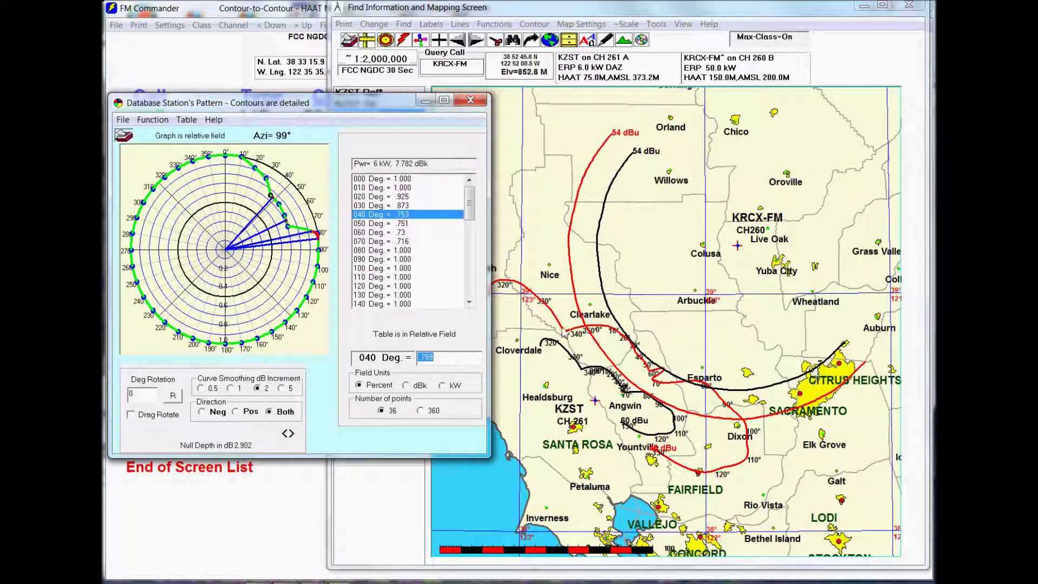
drag(271, 196, 273, 196)
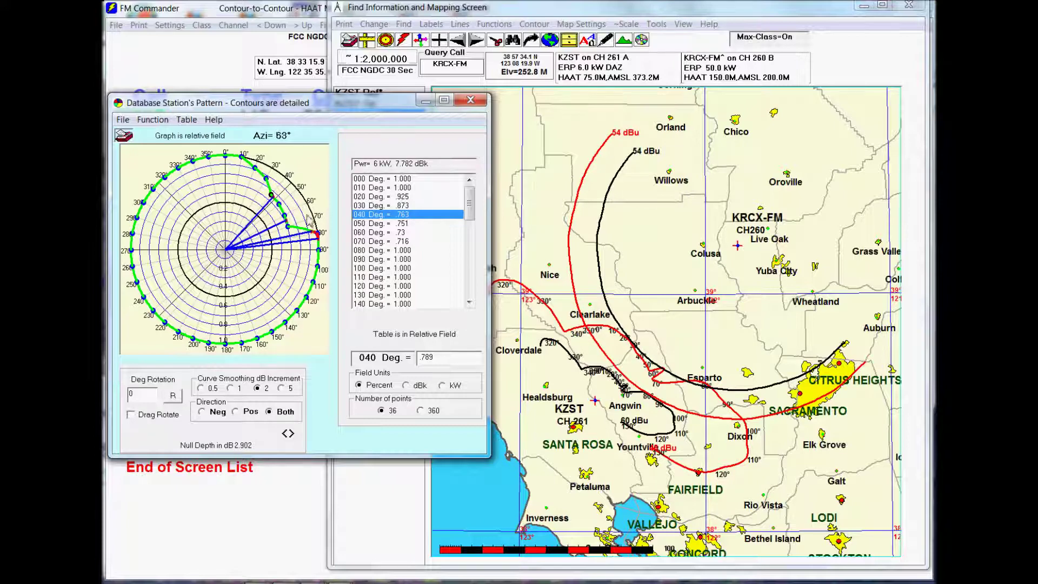
Lower the pattern's relative field to about .828 at 80°, .706 at 60° and .697 at 70°.
mouse_move(315, 240)
mouse_move(315, 240)
mouse_down()
mouse_move(306, 245)
mouse_move(316, 247)
mouse_up()
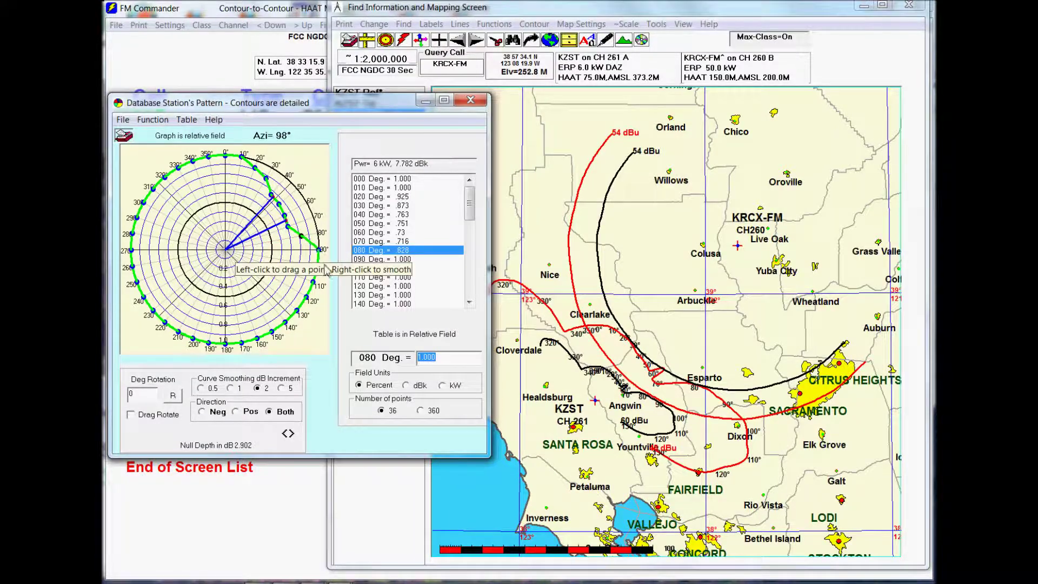
drag(286, 224, 288, 224)
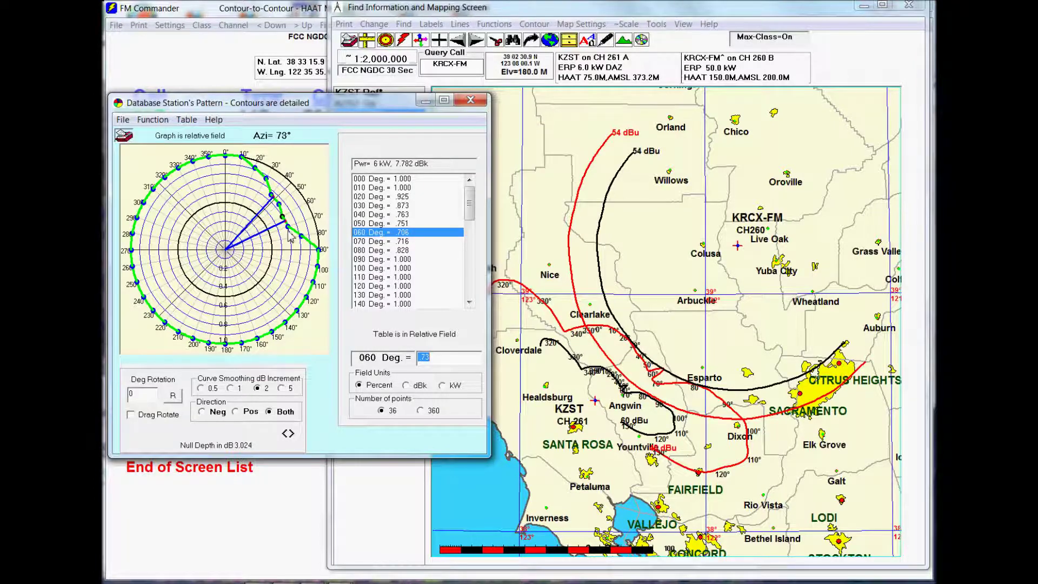
drag(290, 237, 295, 238)
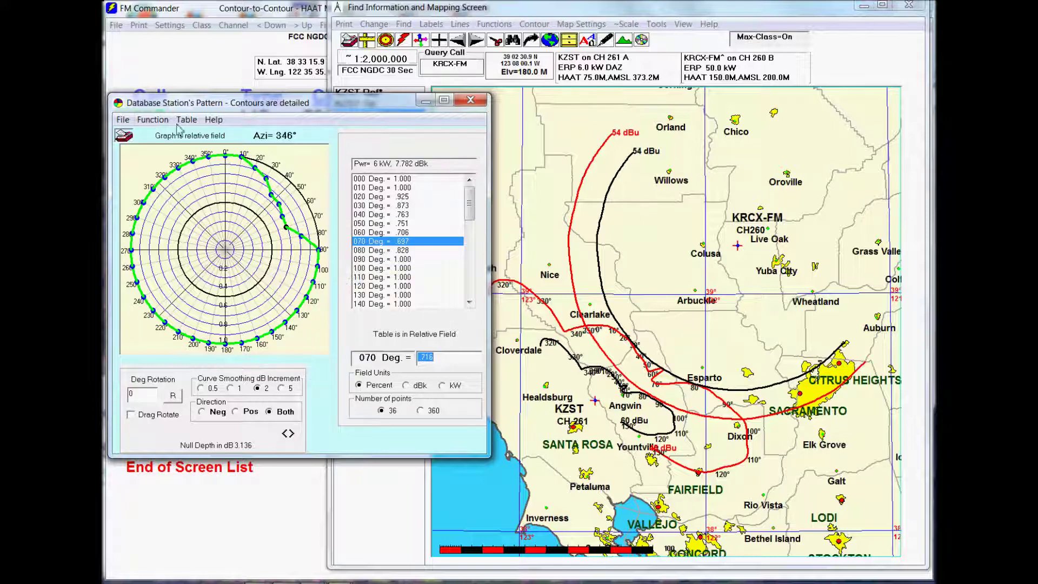
Attach the revised pattern to KZST's station record and check it for 2 dB before closing the pattern editor.
click(154, 120)
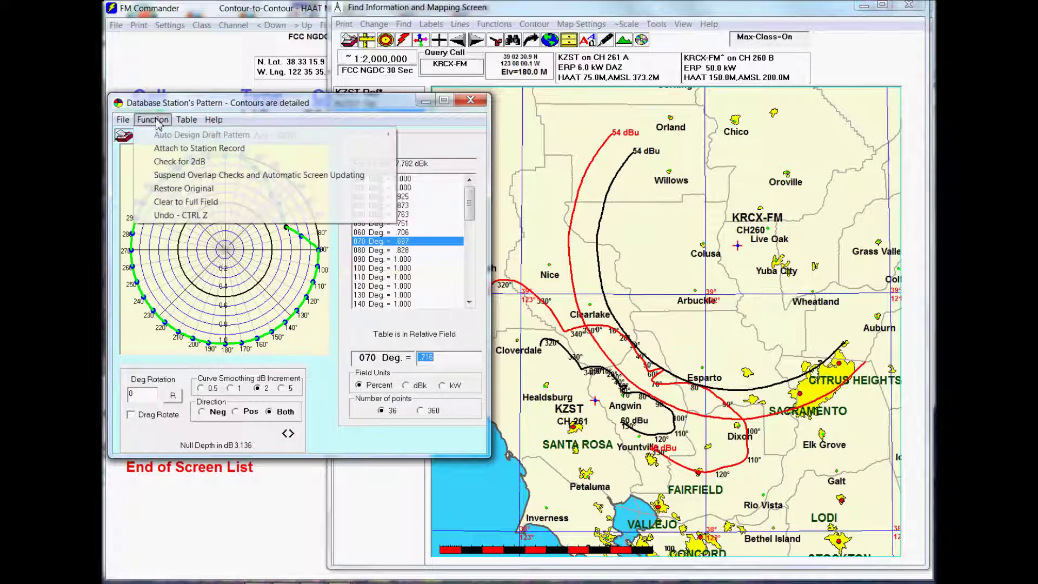
click(171, 150)
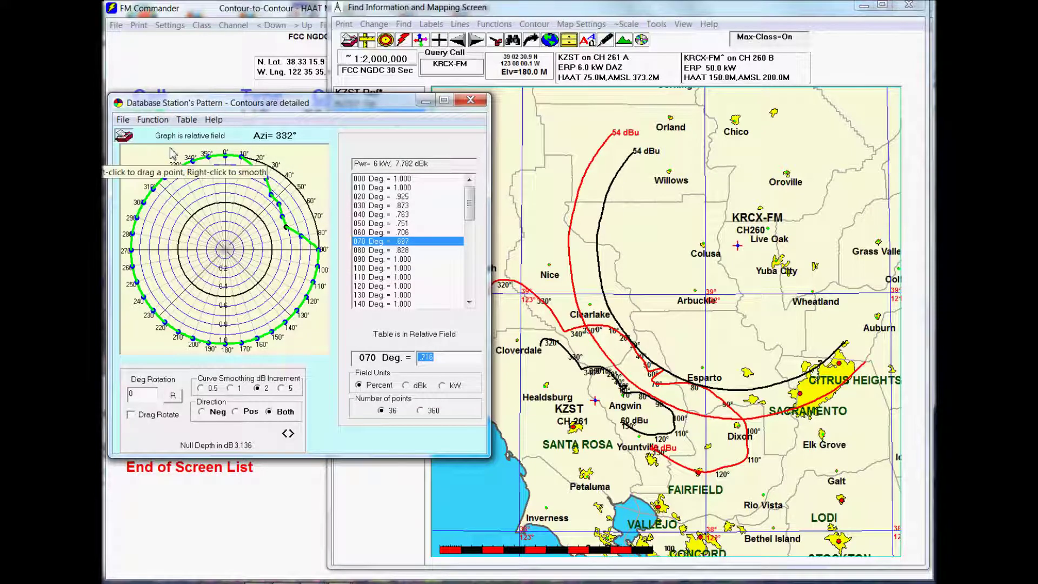
click(159, 119)
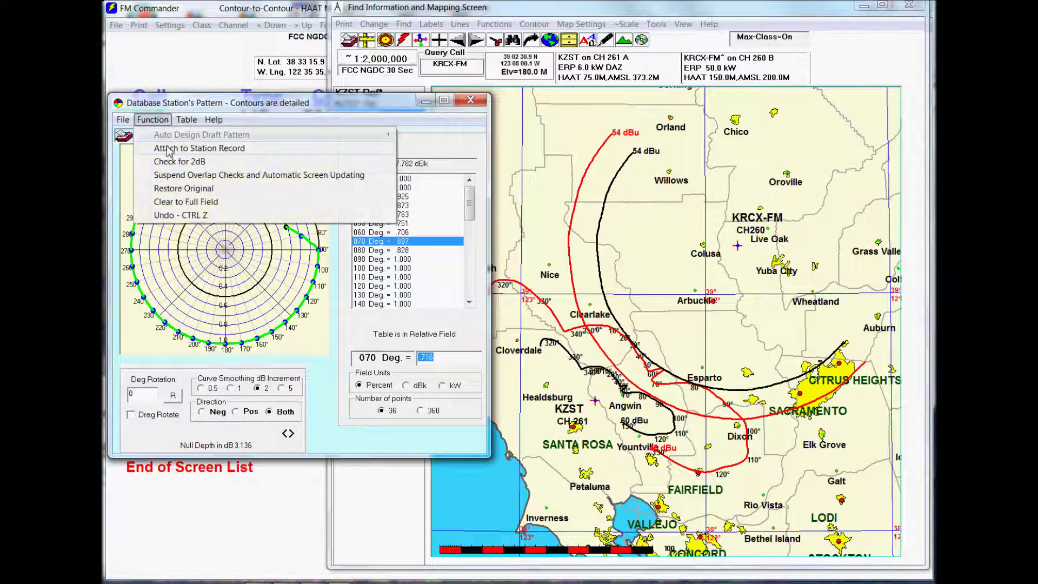
click(173, 162)
click(584, 342)
click(591, 341)
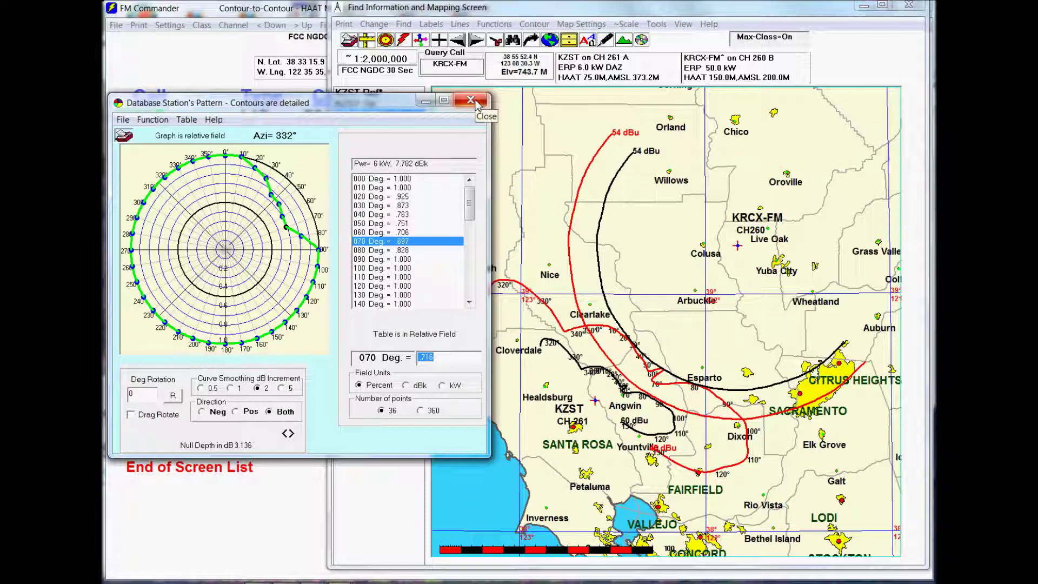
click(477, 102)
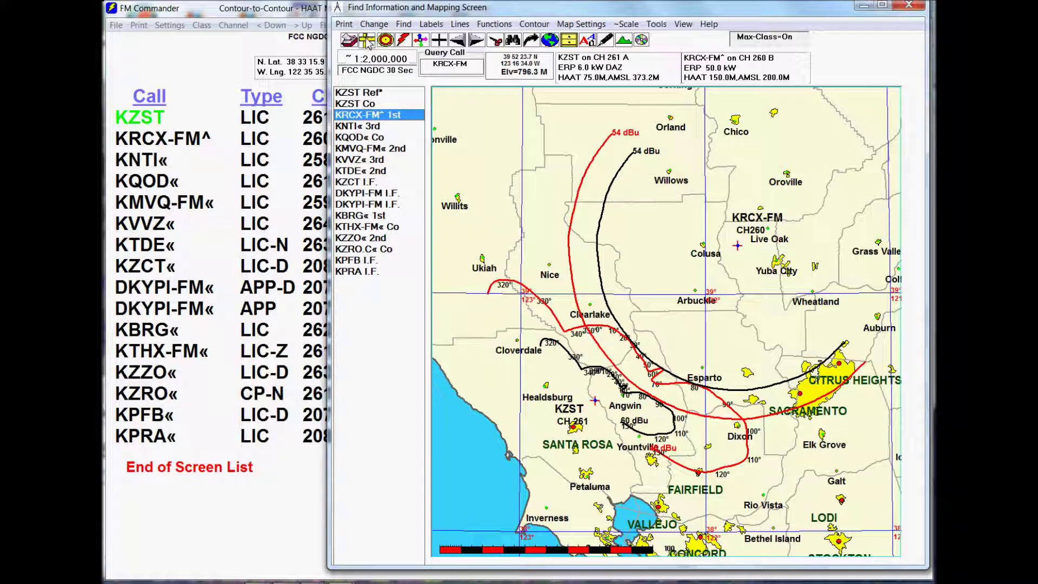
Compare the 70 dBu city-grade contours of the KZST reference and co-channel records, both overlaid in compare mode and separately with their populations.
click(365, 92)
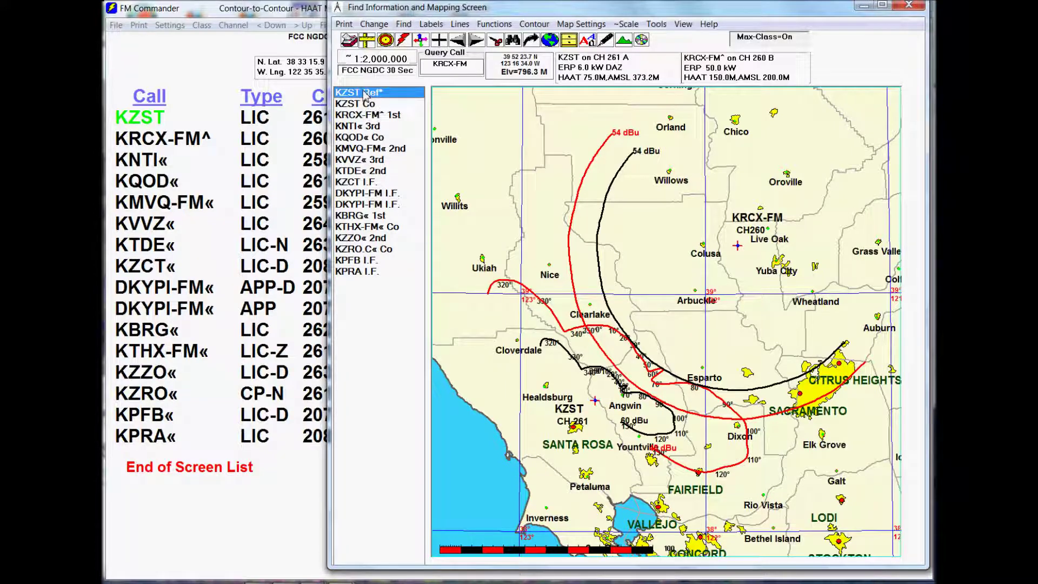
drag(561, 15, 480, 15)
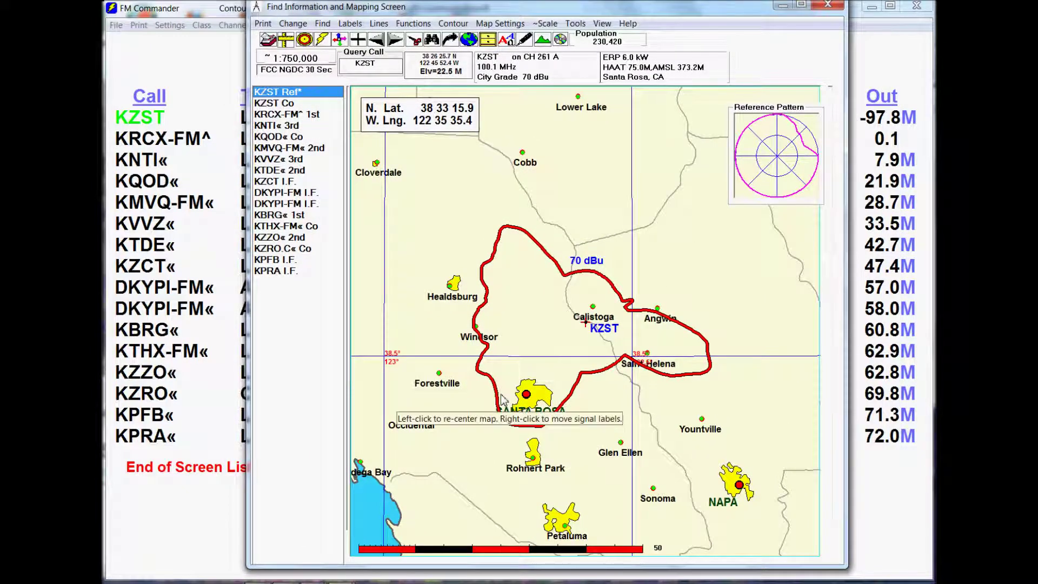
click(287, 43)
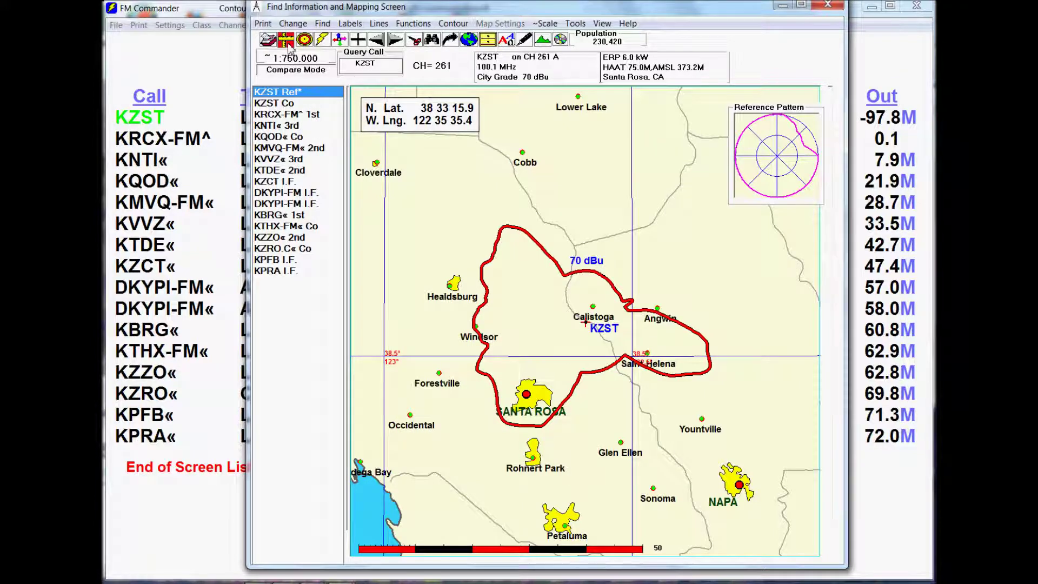
click(286, 107)
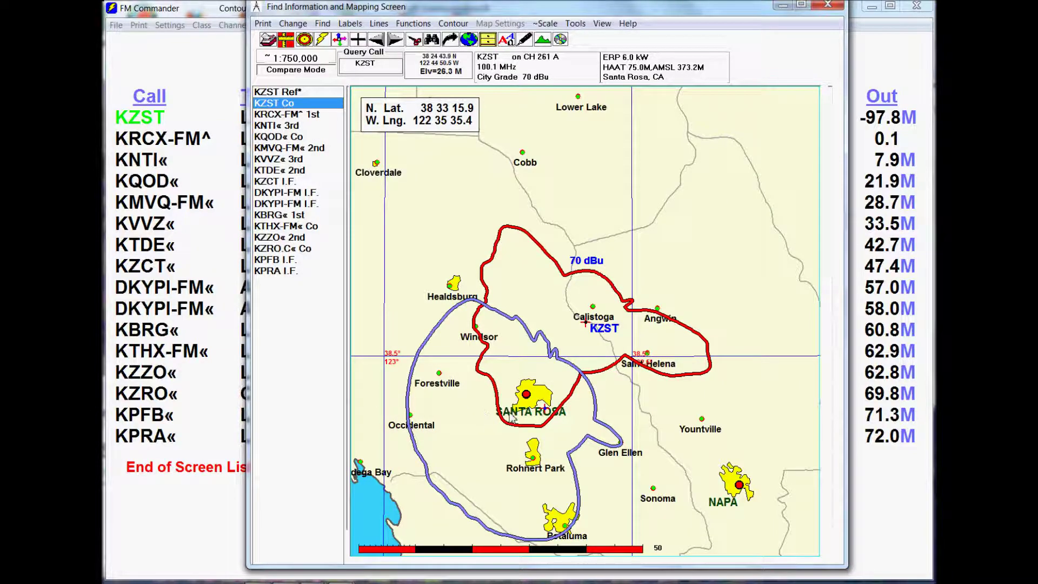
click(291, 94)
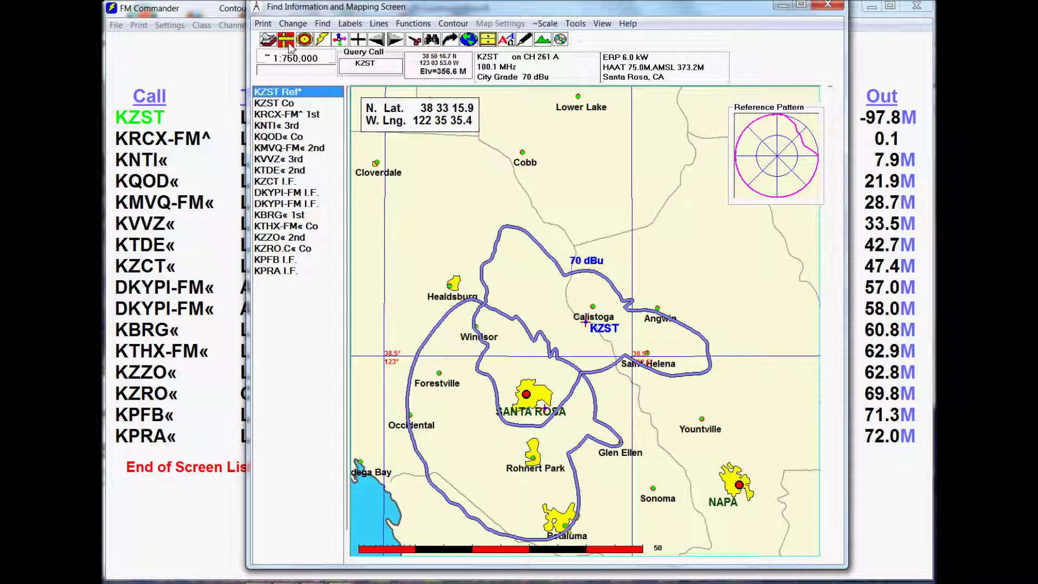
click(288, 44)
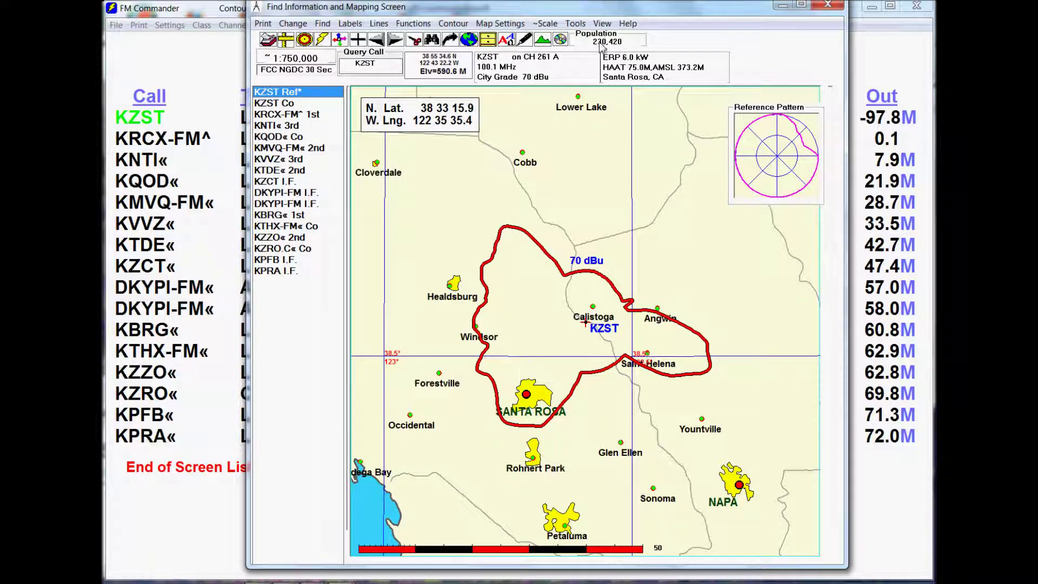
click(287, 104)
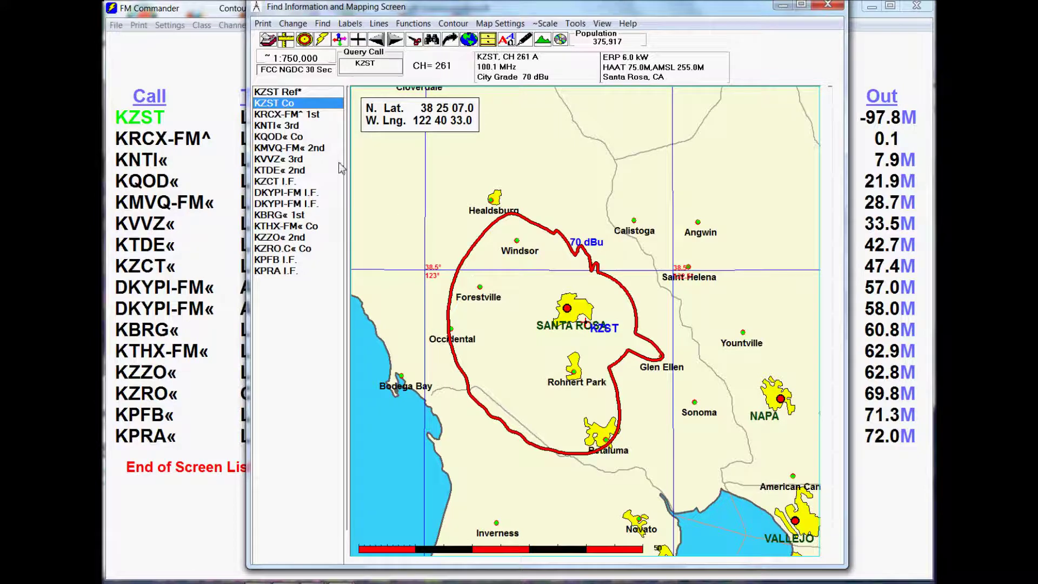
Graph the terrain profile from the KZST reference site near Calistoga to the Santa Rosa city marker.
click(275, 93)
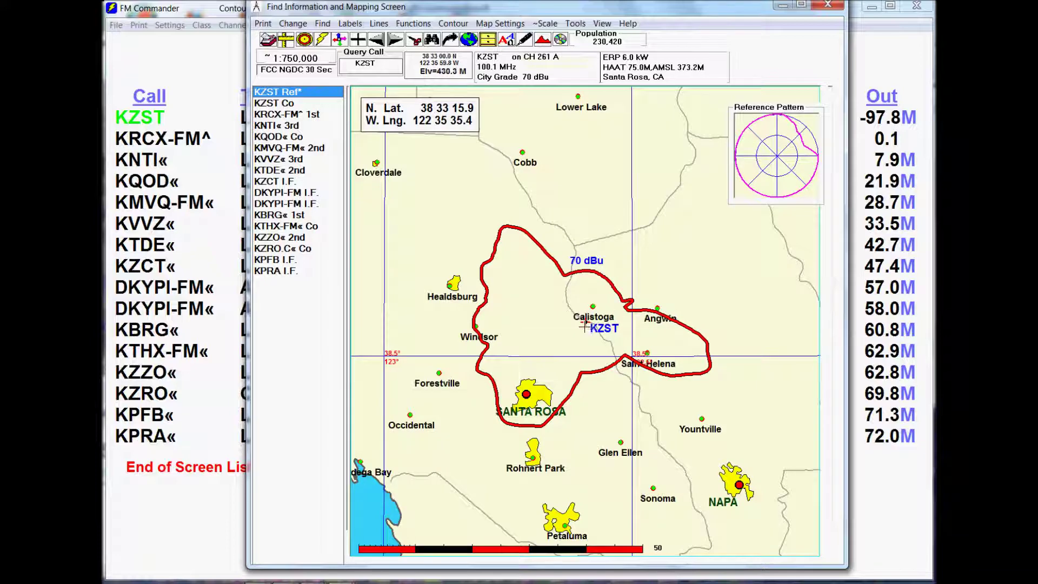
drag(585, 323, 526, 396)
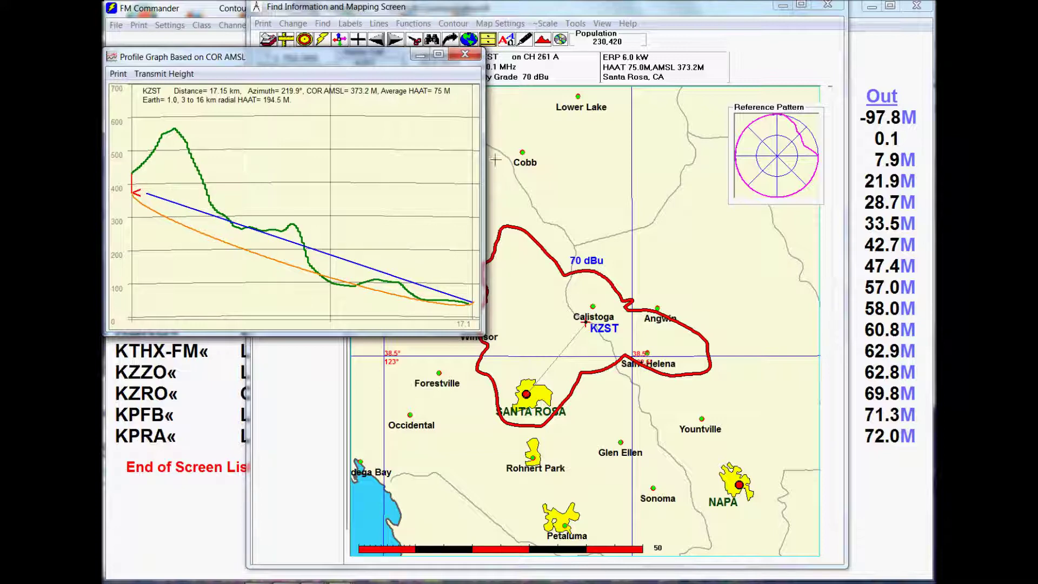
click(474, 59)
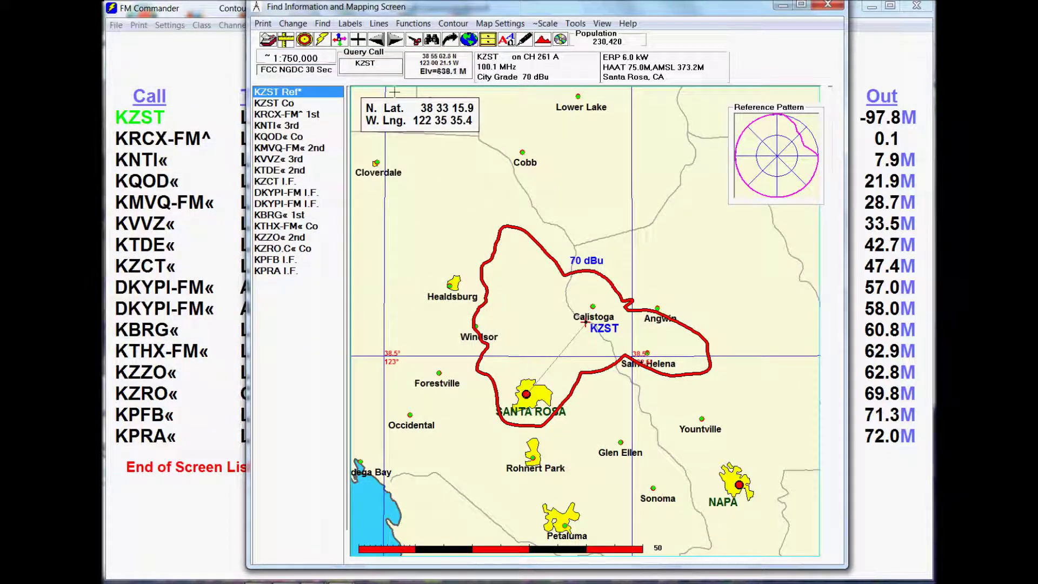
Open the KZST reference record's details and set its antenna height above average terrain to 100 m.
click(487, 41)
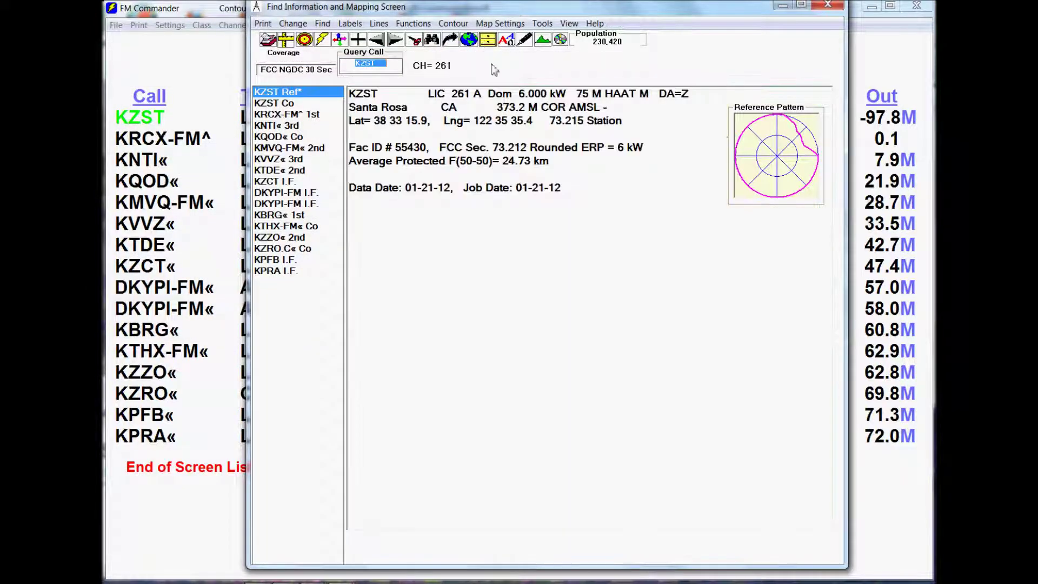
click(580, 94)
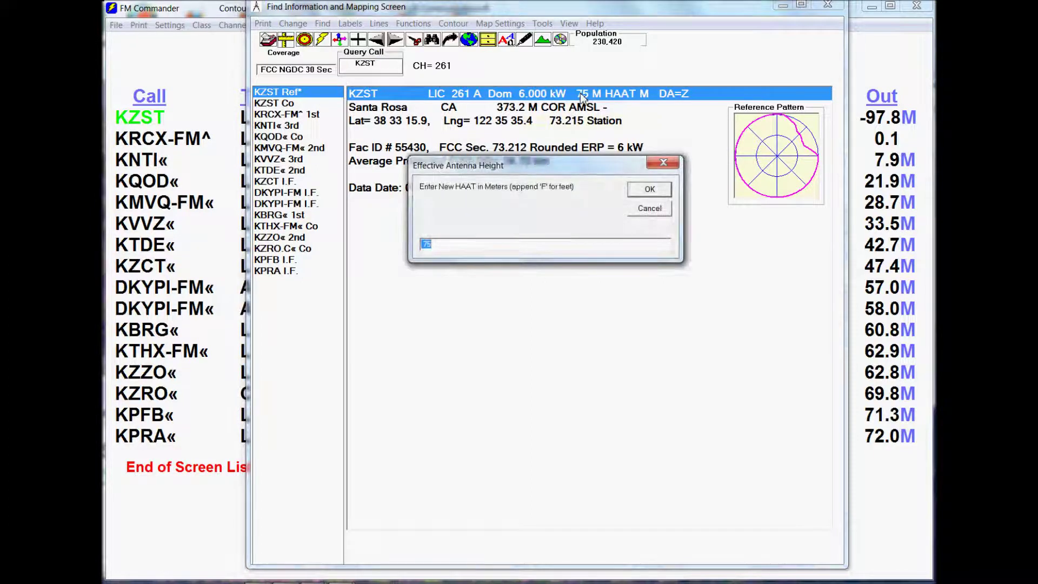
text(100)
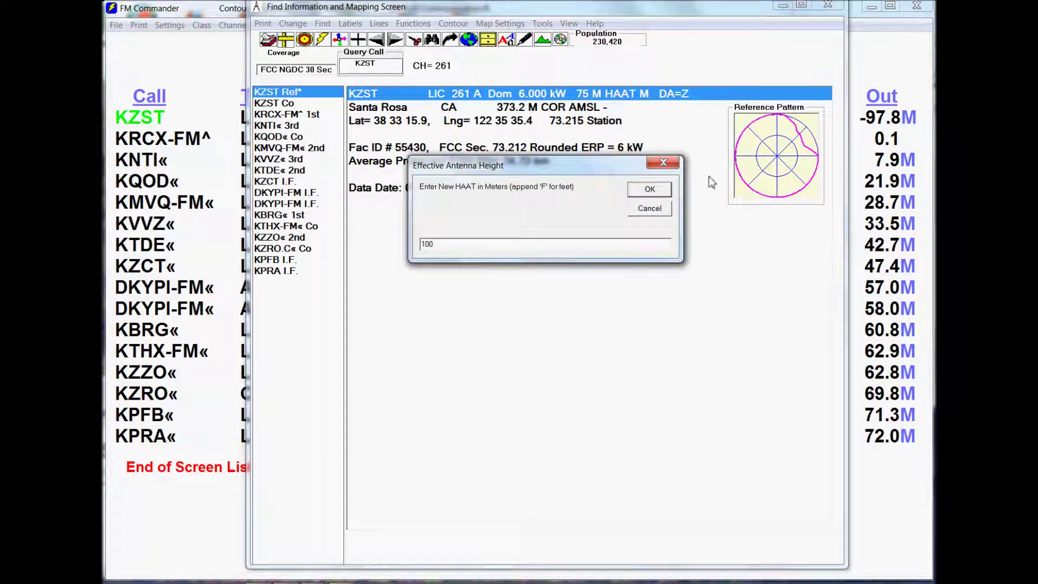
click(651, 192)
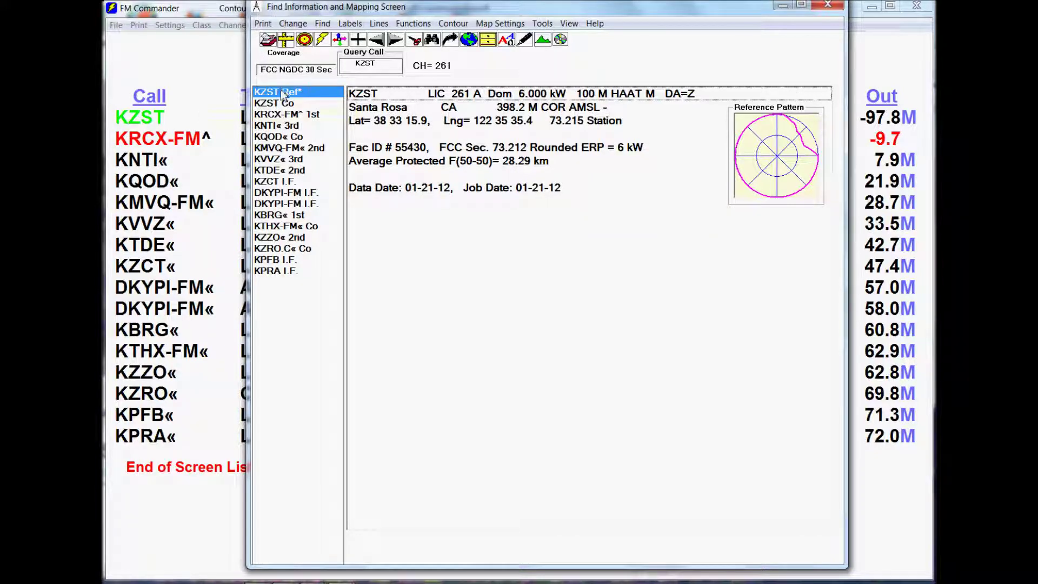
Replot KZST's 70 dBu coverage at the new antenna height and graph the terrain profile to Santa Rosa again before closing the map.
click(304, 40)
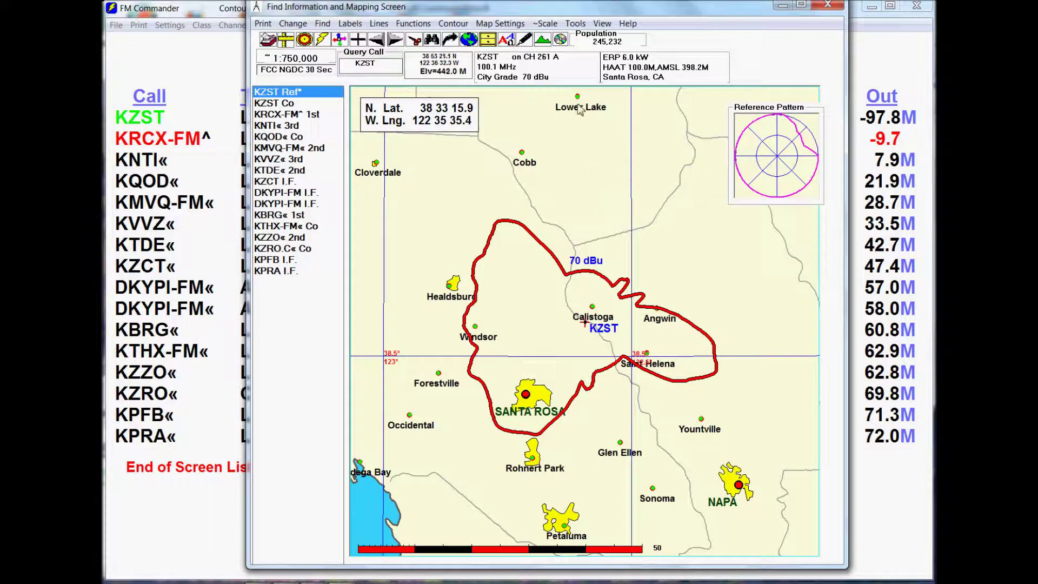
click(543, 40)
drag(586, 322, 527, 403)
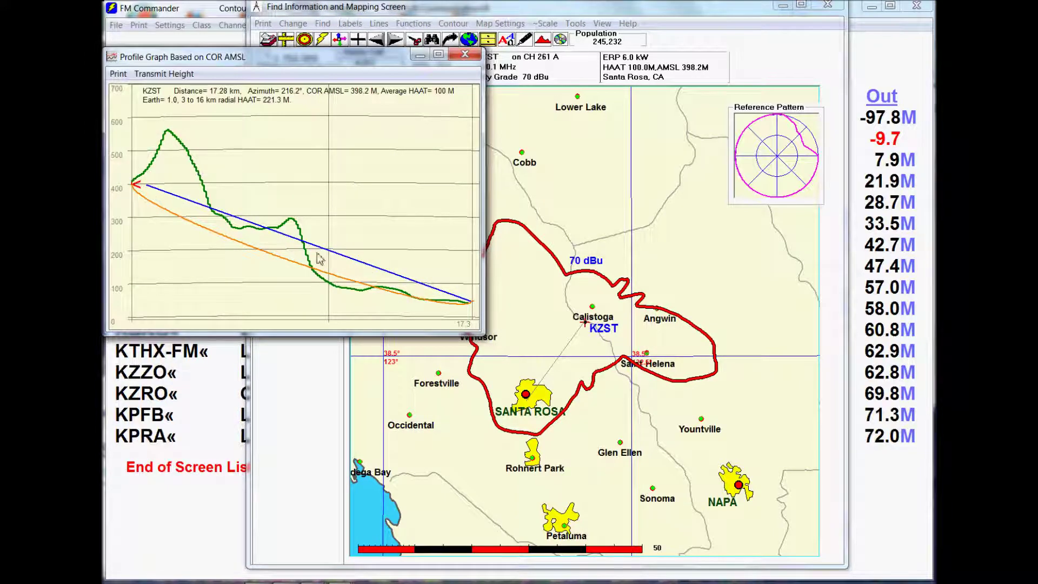
click(477, 56)
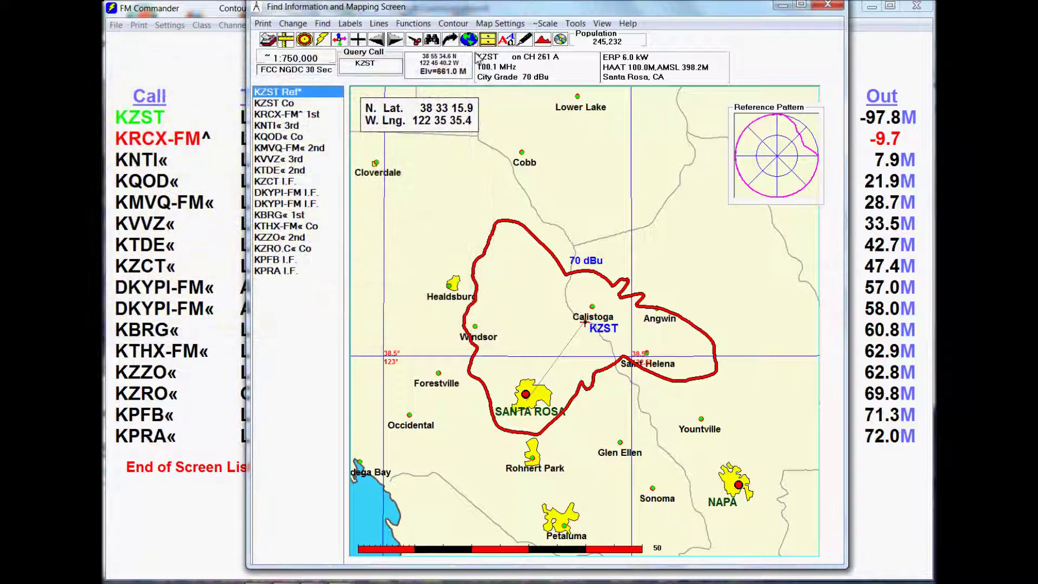
click(830, 7)
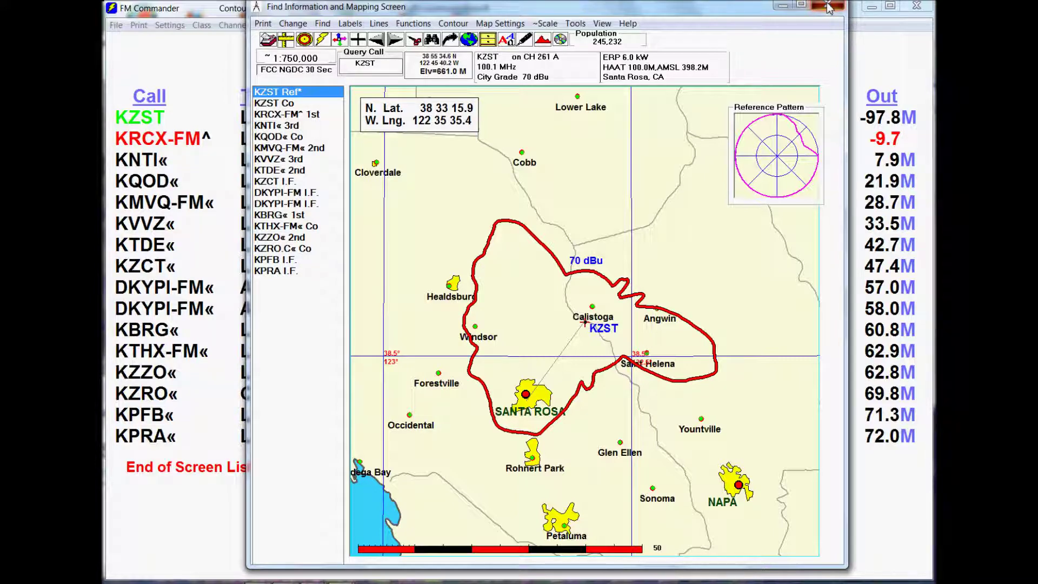